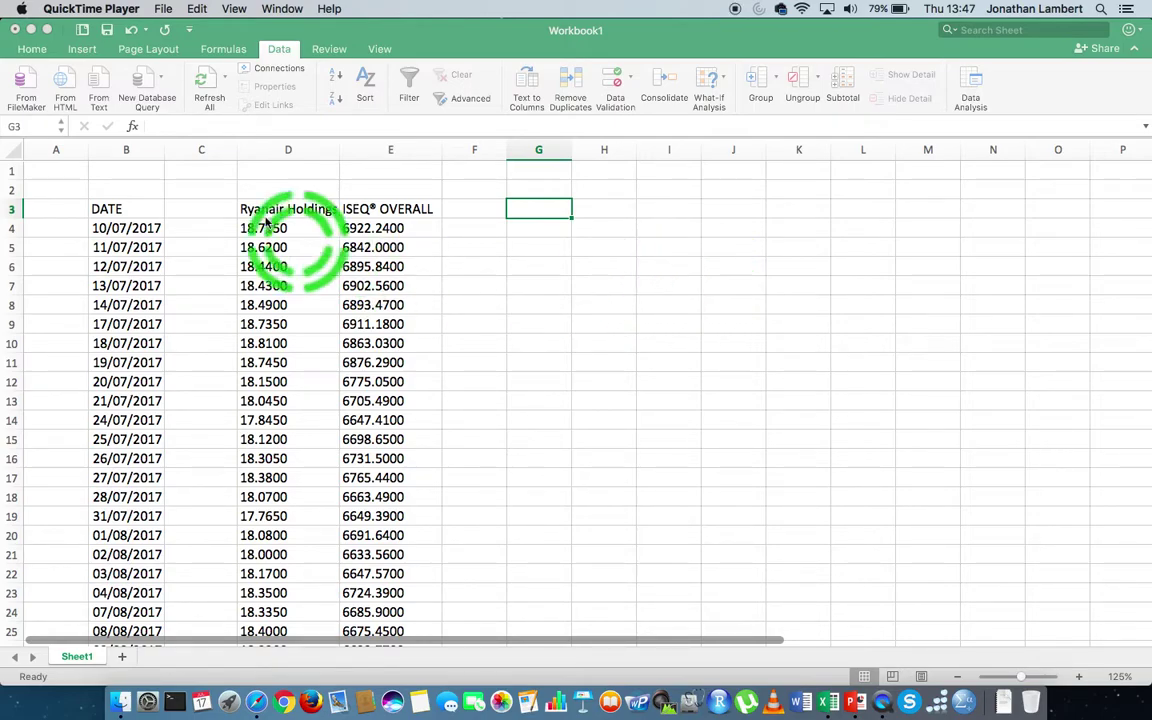
Step: Fill the screen with the workbook and examine the Ryanair Holdings and ISEQ OVERALL price columns
click(49, 33)
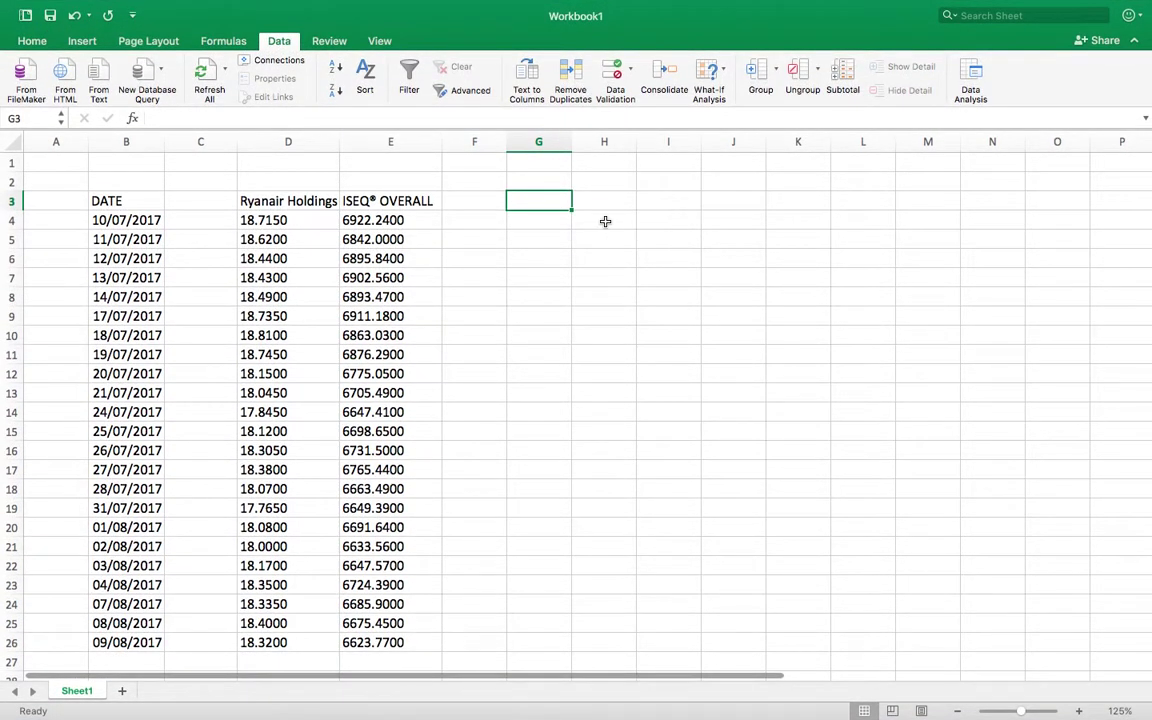
click(605, 221)
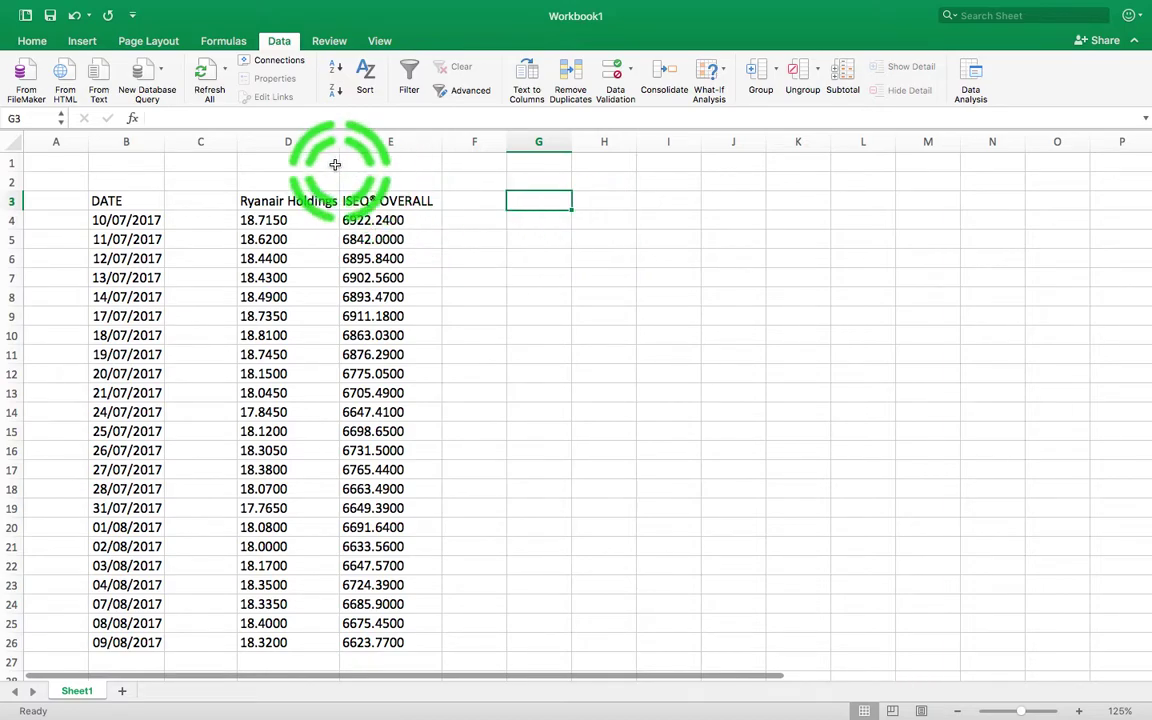
click(290, 142)
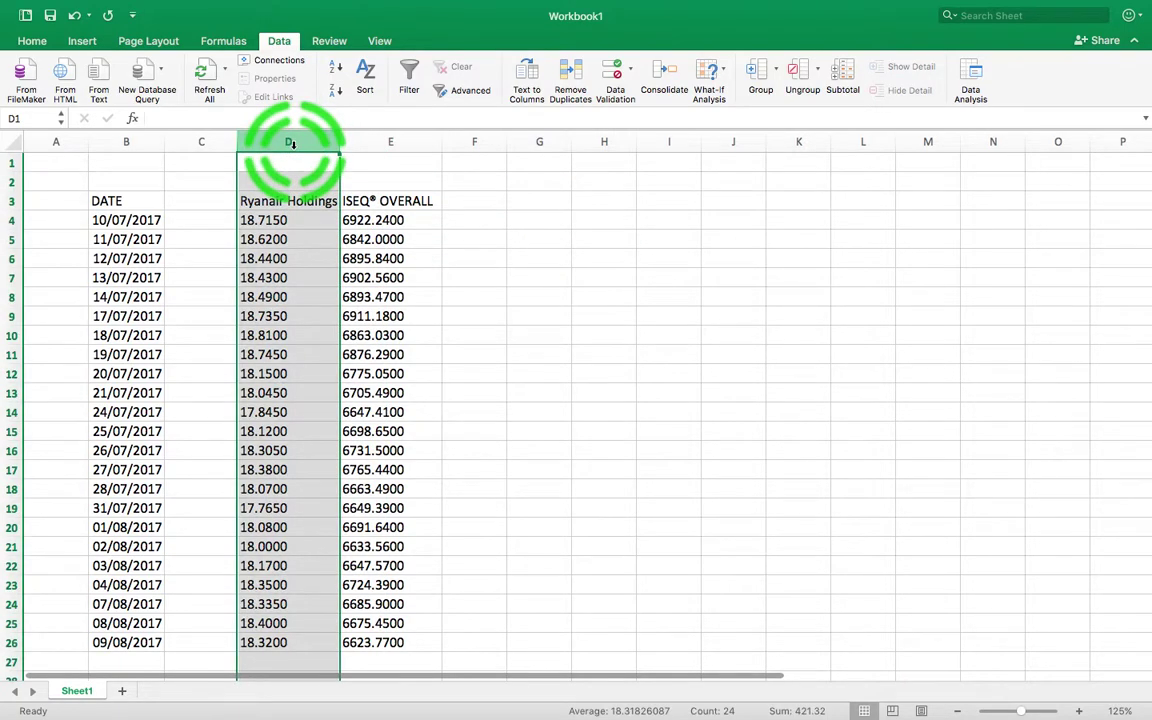
click(390, 140)
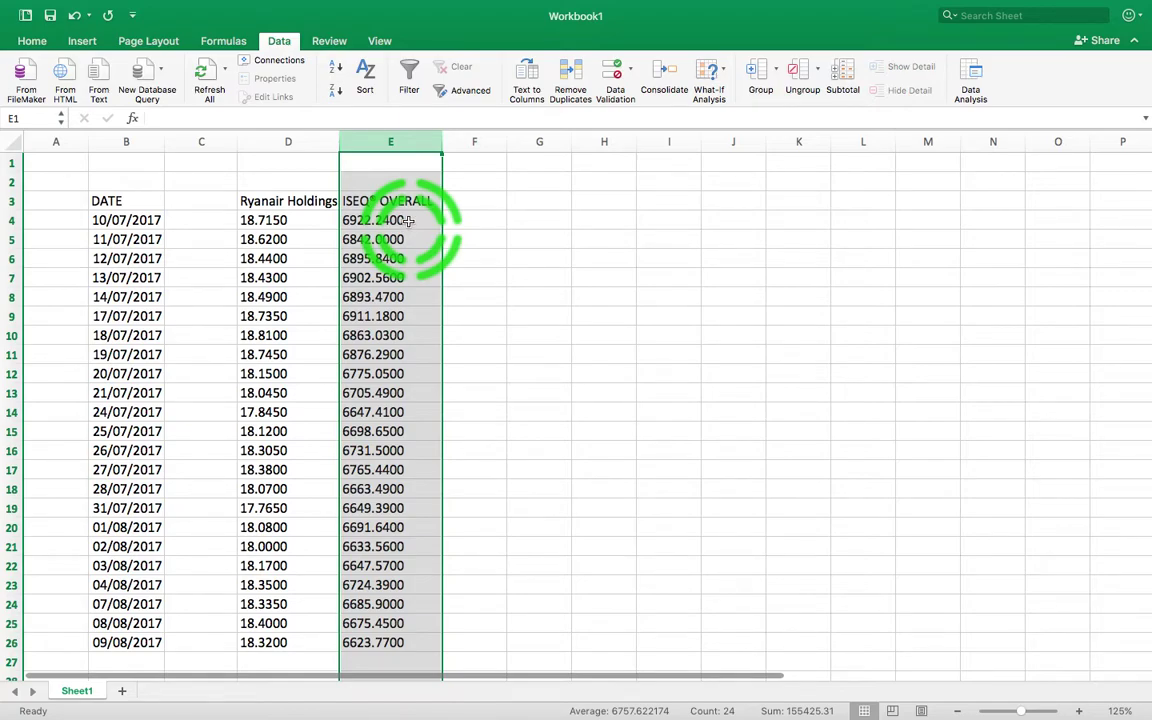
click(288, 142)
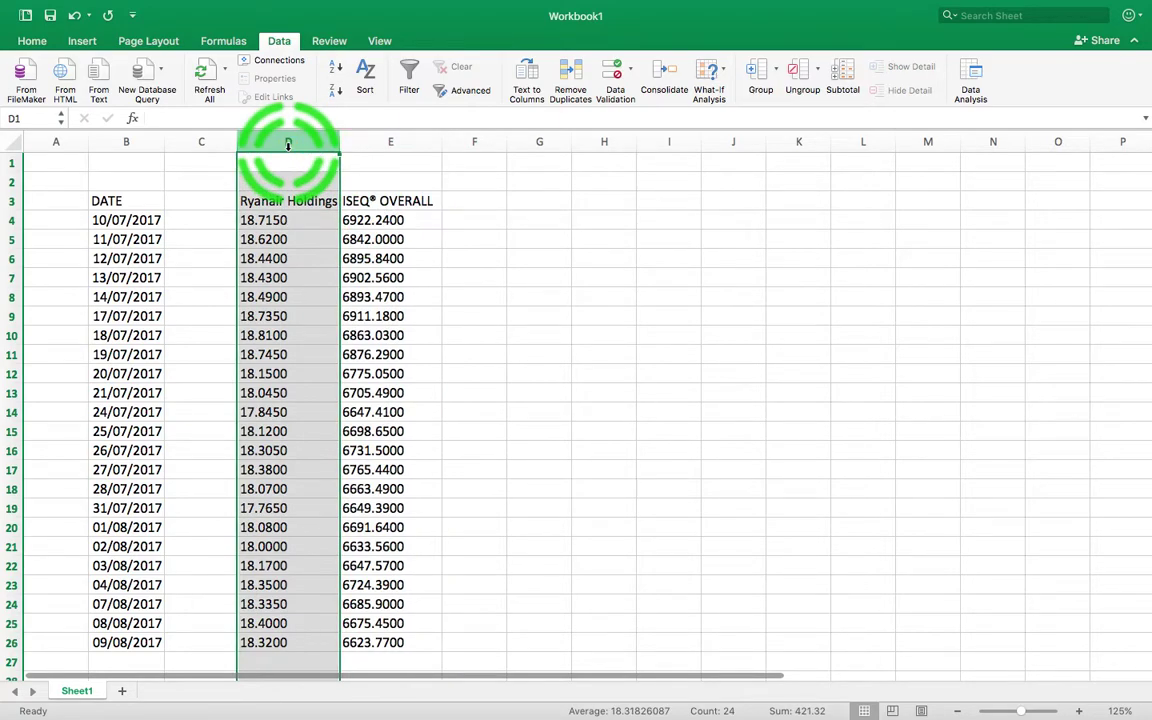
click(400, 140)
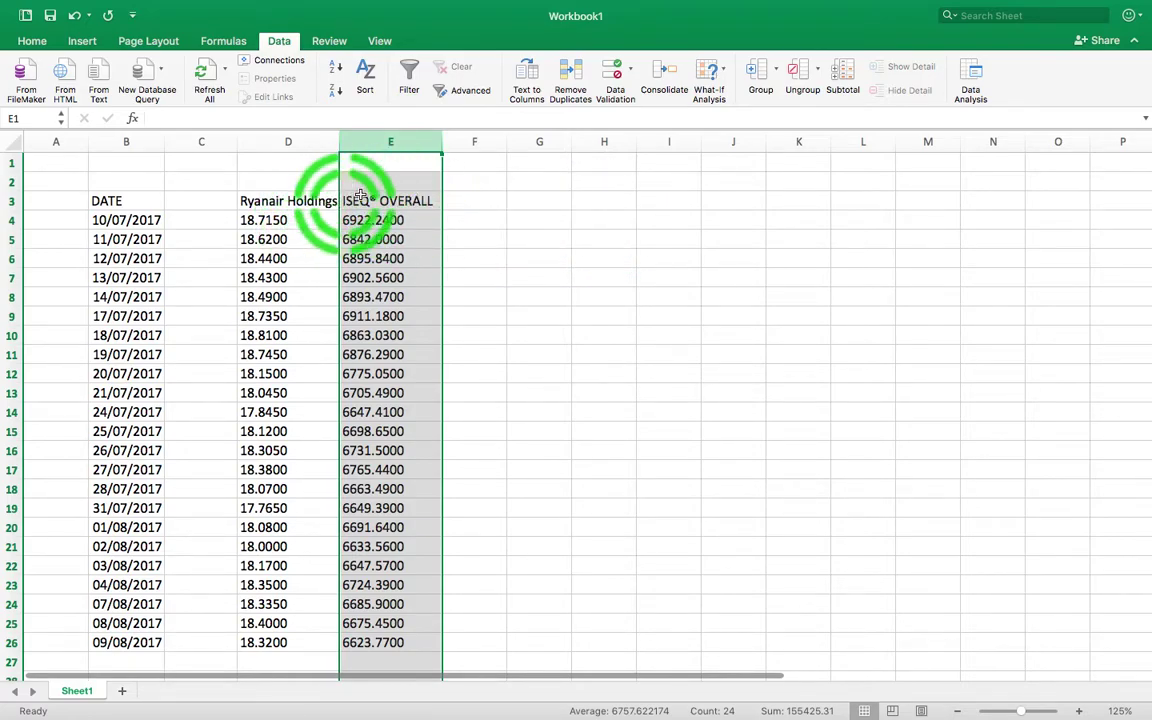
click(300, 201)
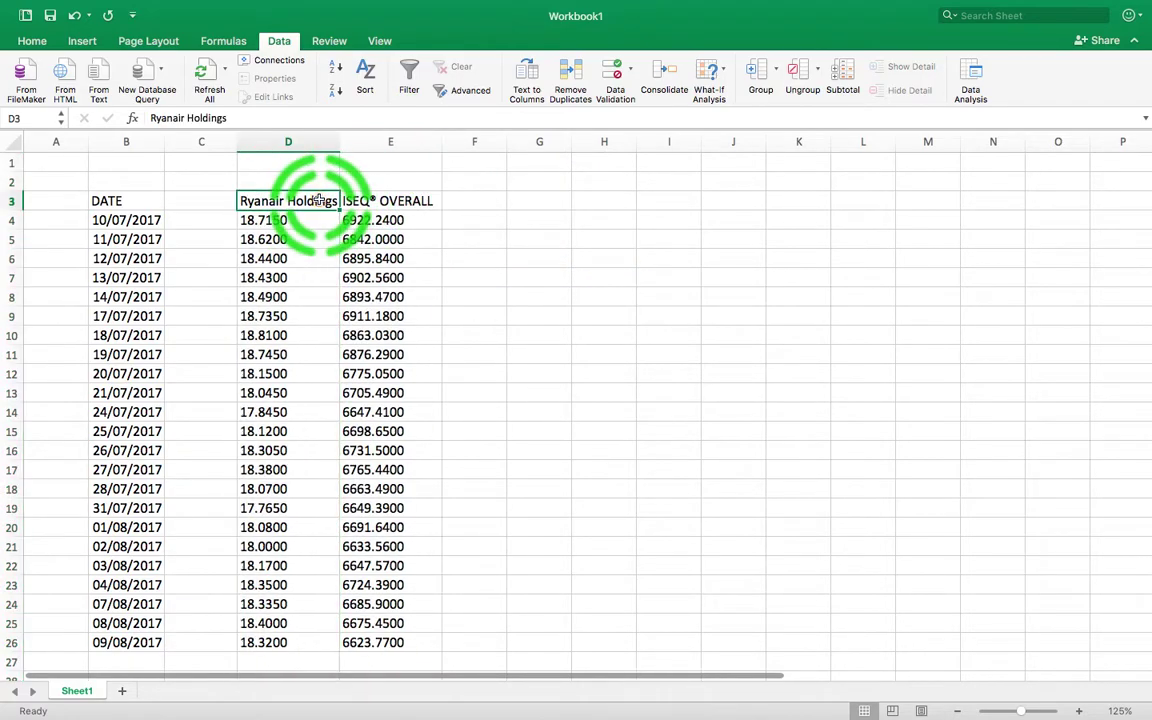
click(385, 201)
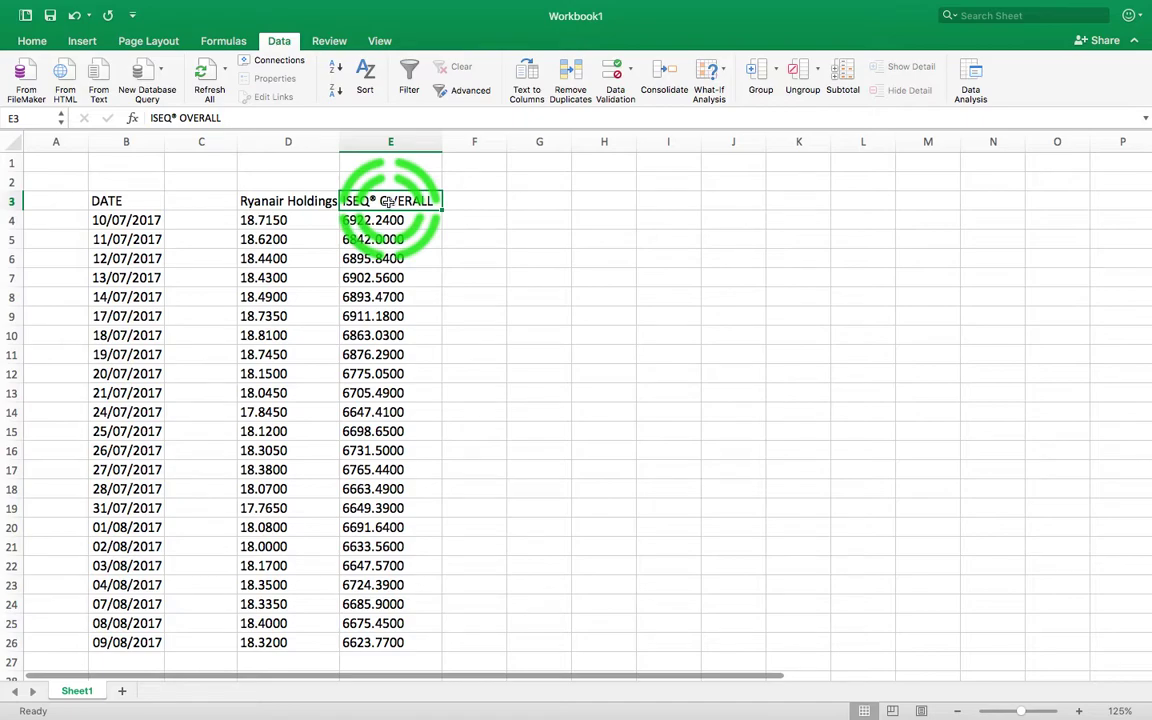
click(292, 141)
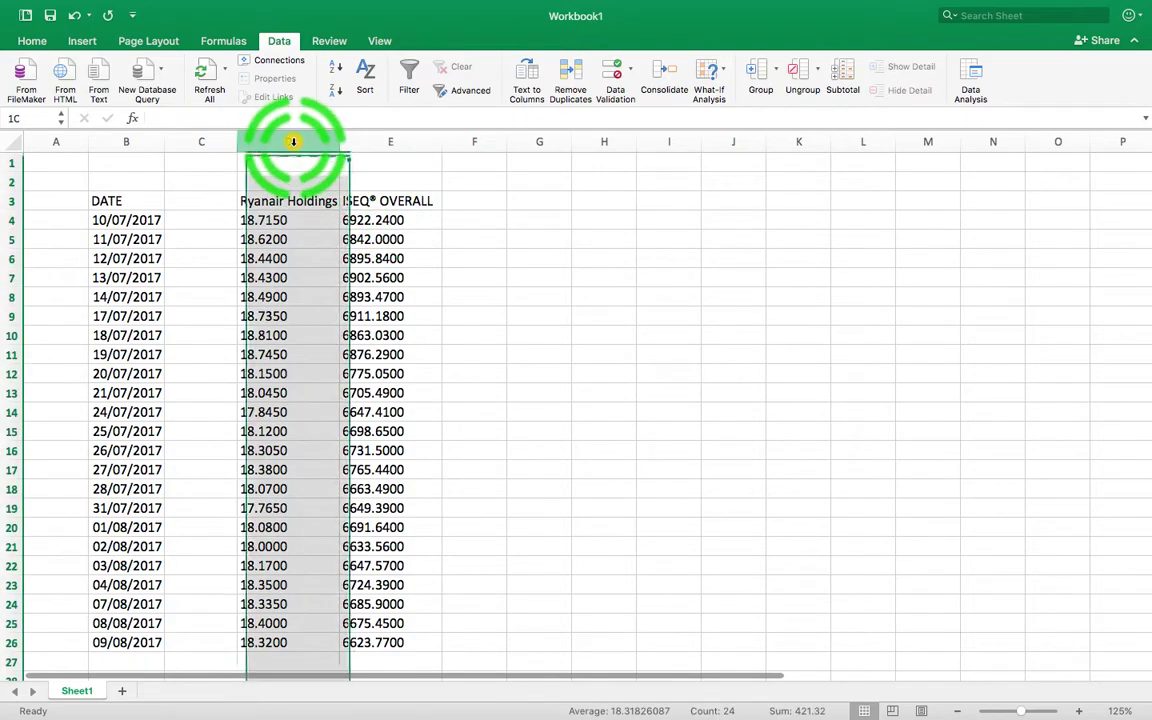
click(392, 141)
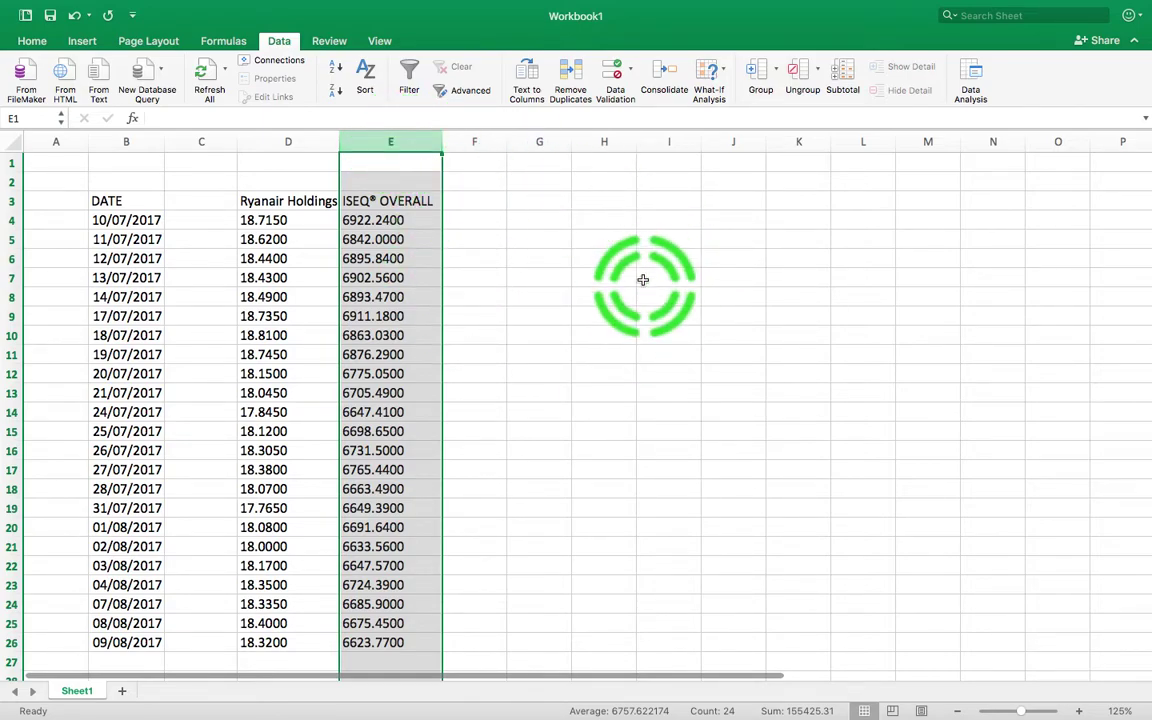
Step: Start the Regression tool from the Data Analysis tools
click(971, 82)
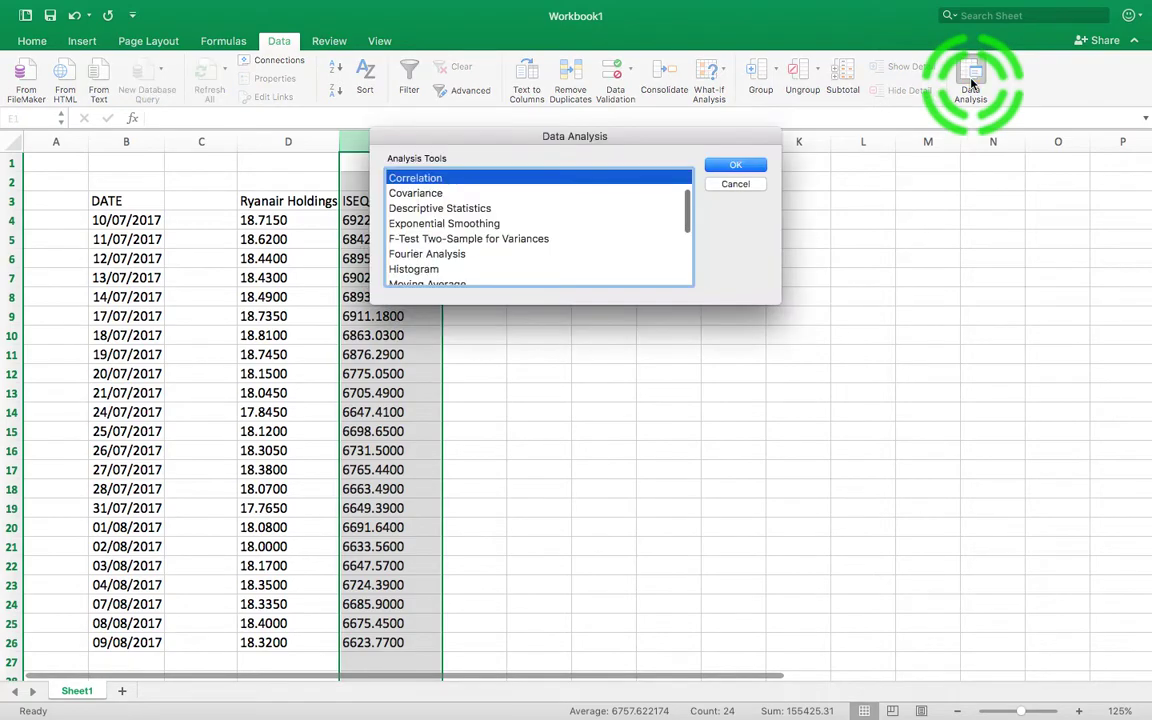
drag(636, 142, 760, 156)
scroll(600, 200, down, 1)
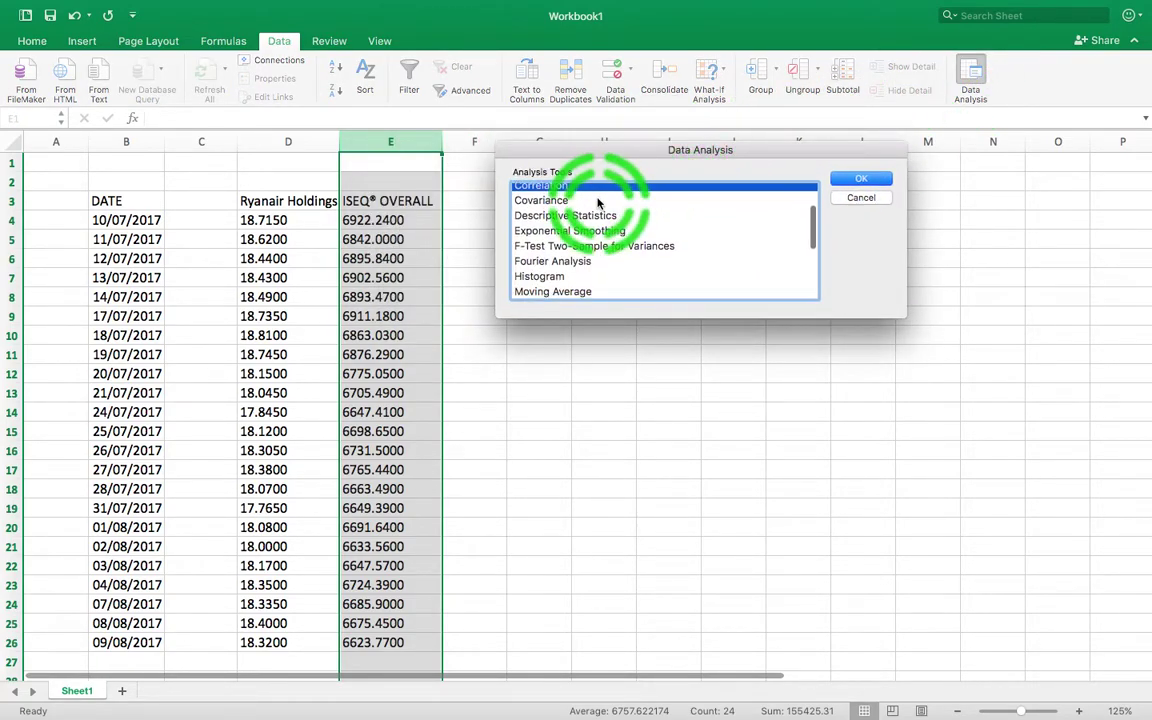
scroll(598, 203, up, 2)
scroll(598, 203, down, 5)
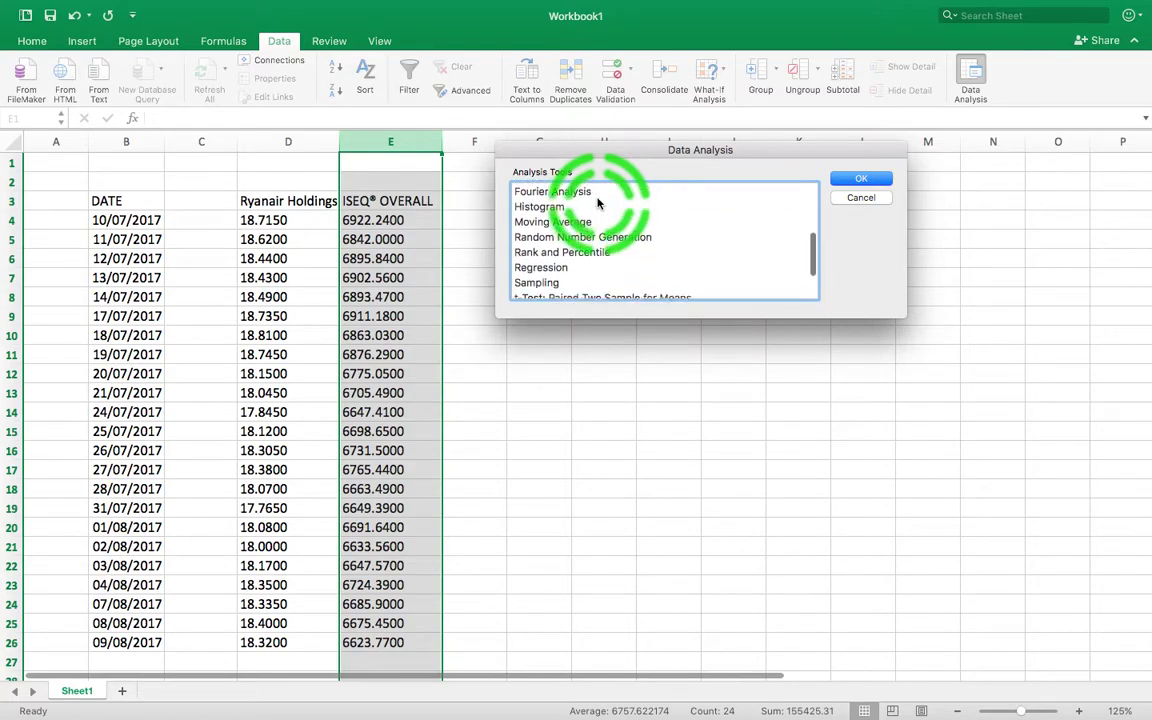
scroll(598, 203, down, 2)
click(545, 237)
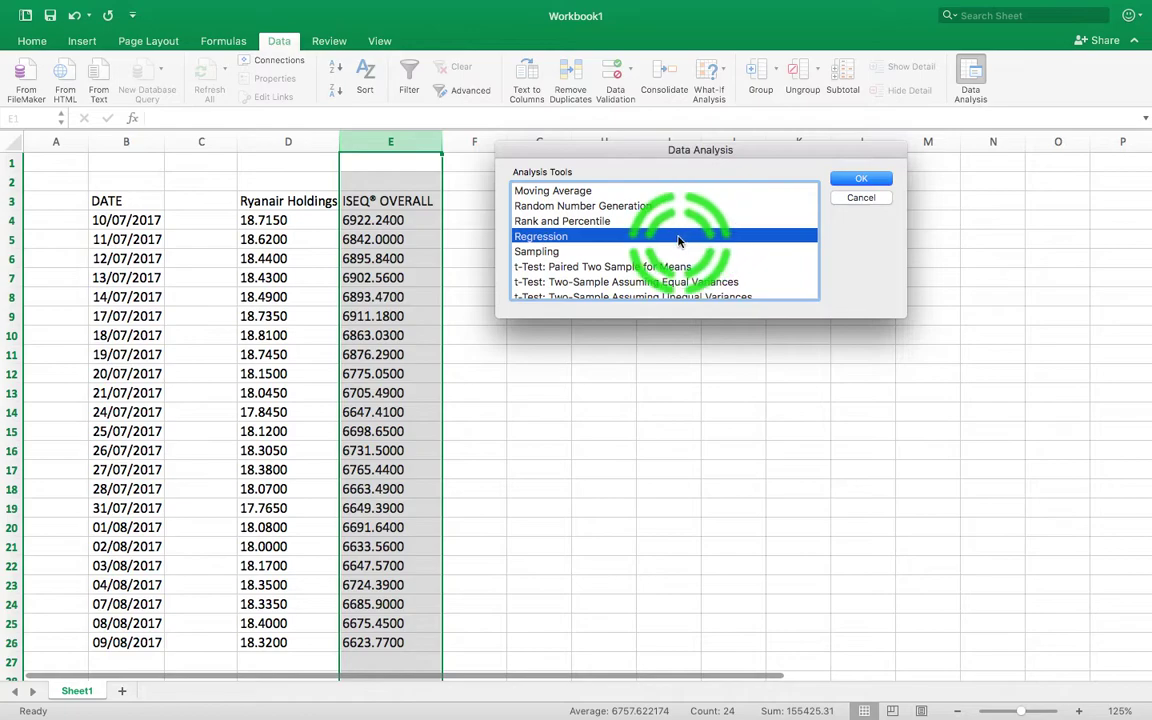
click(861, 178)
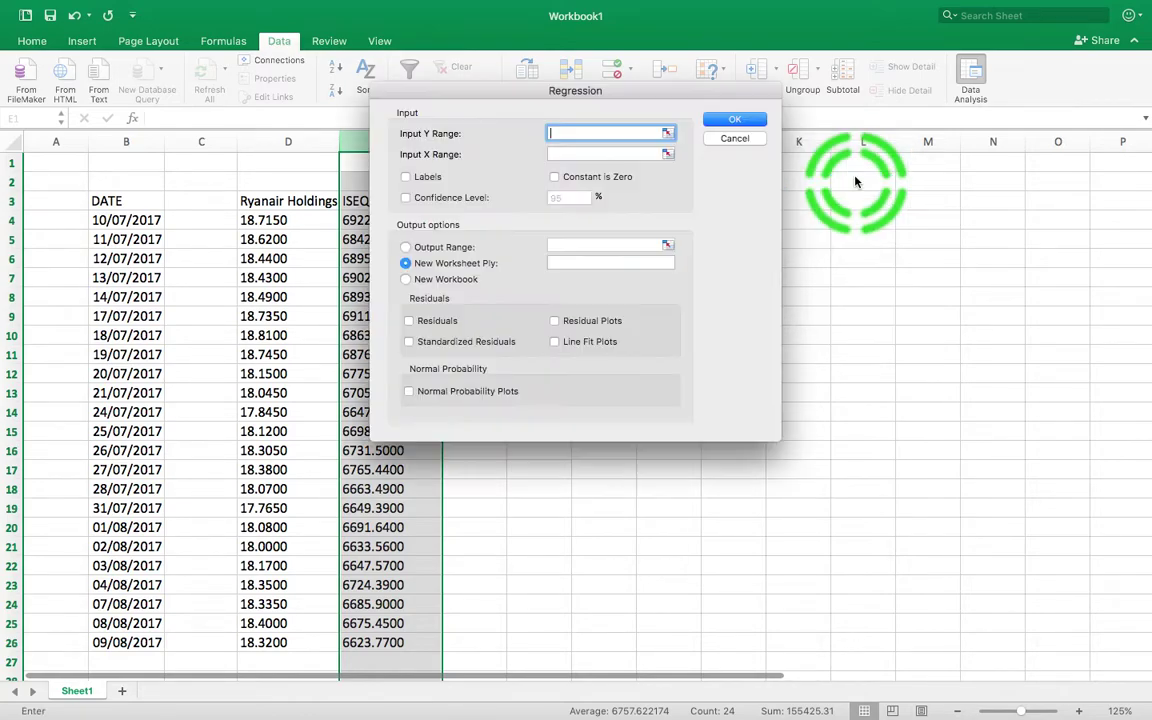
Step: Set the regression's Y range to the ISEQ OVERALL data including its header, E3:E26
drag(507, 96, 641, 162)
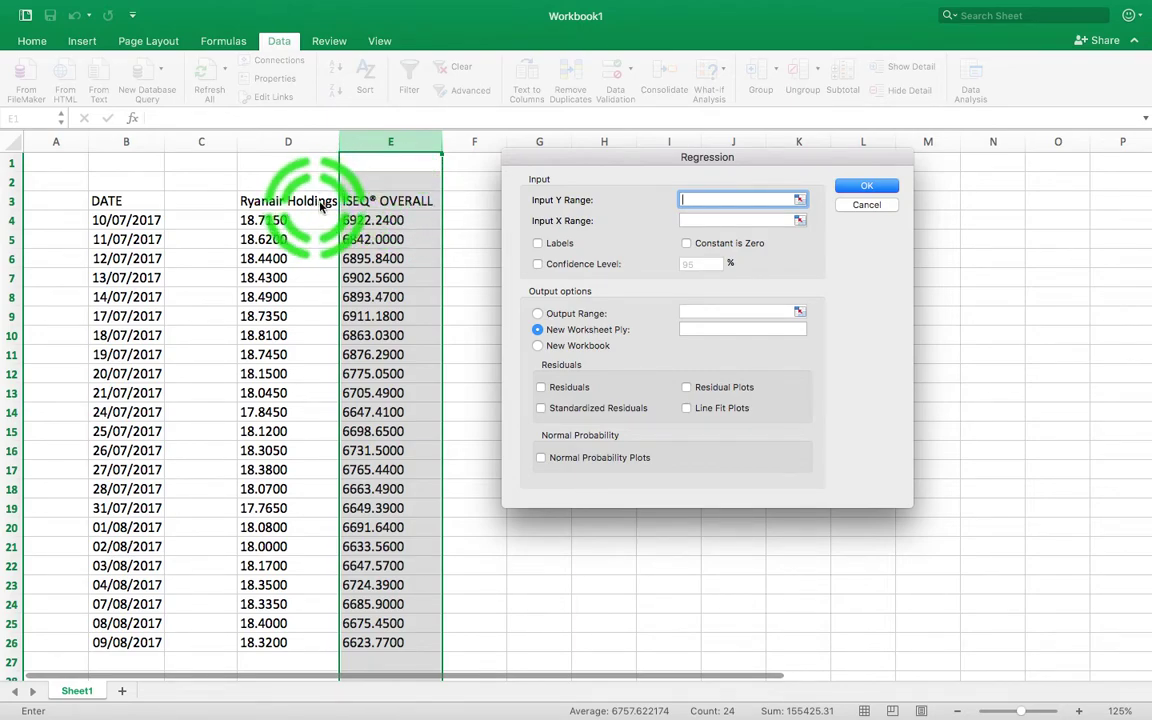
click(391, 204)
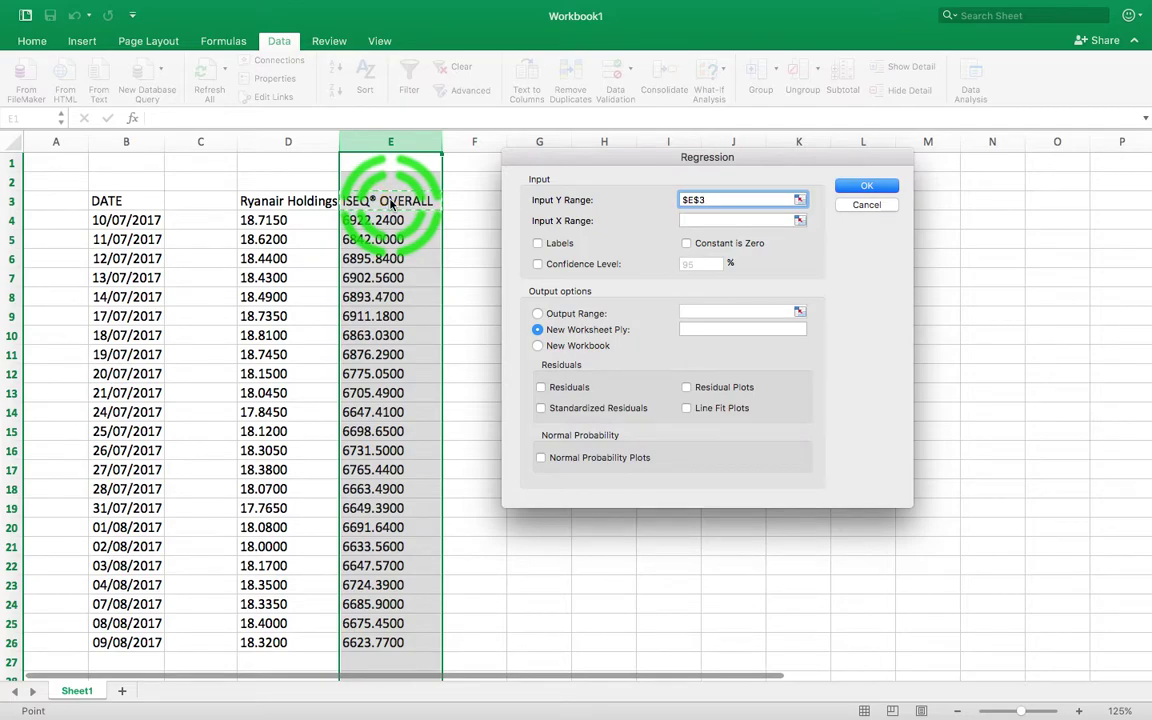
drag(391, 204, 400, 643)
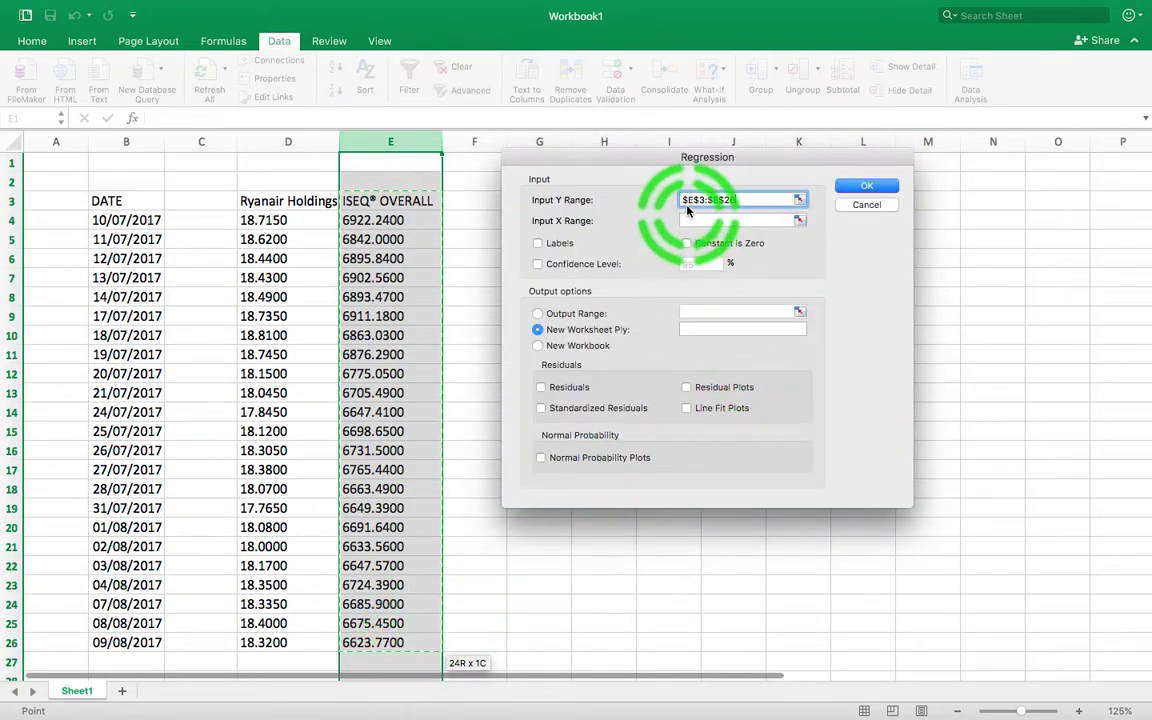
click(747, 199)
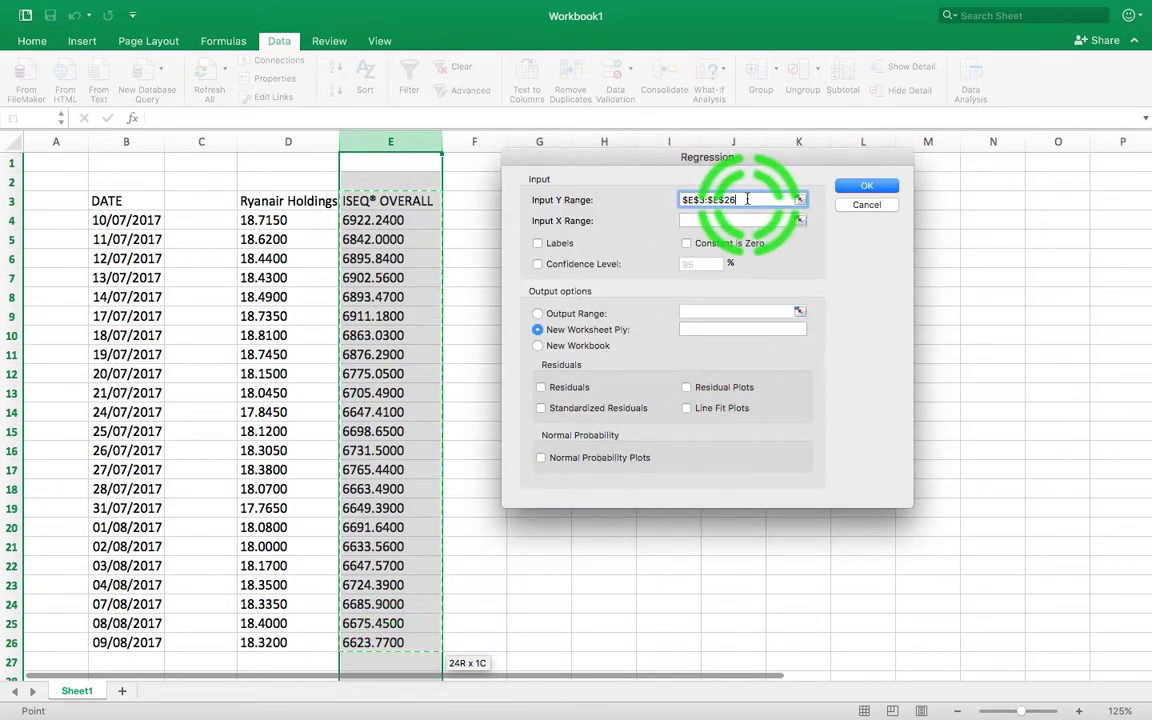
Step: Set the X range to the Ryanair Holdings data including its header, D3:D26, and enable Labels
click(564, 224)
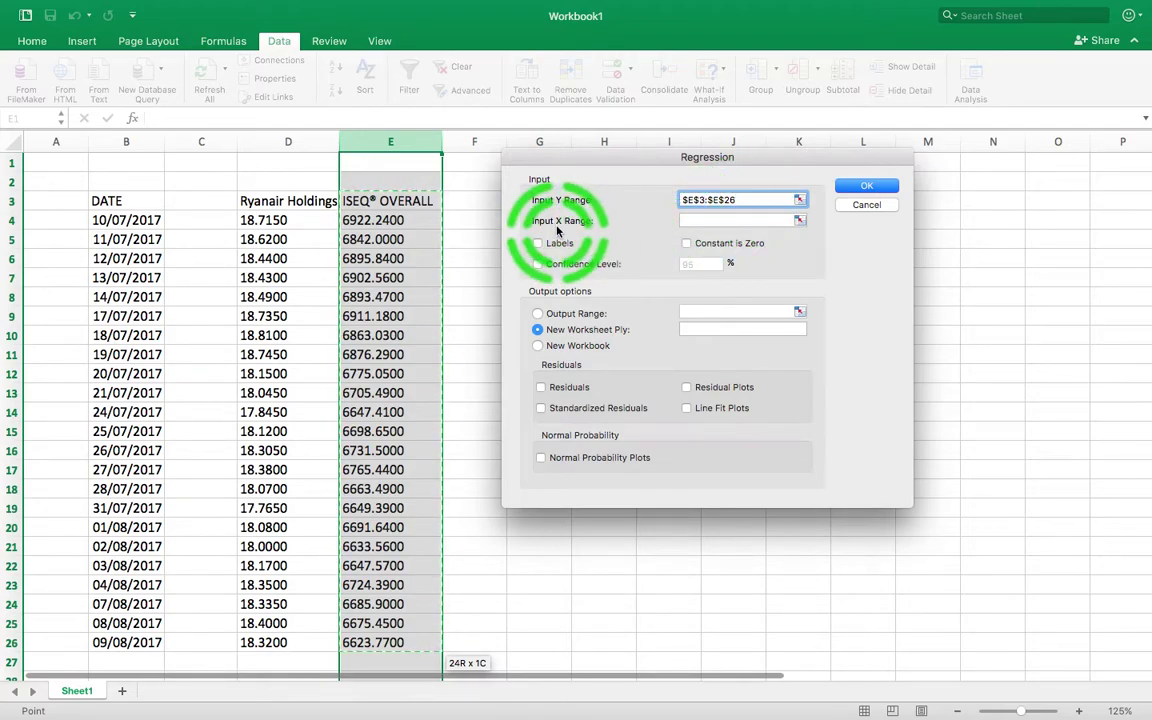
click(686, 220)
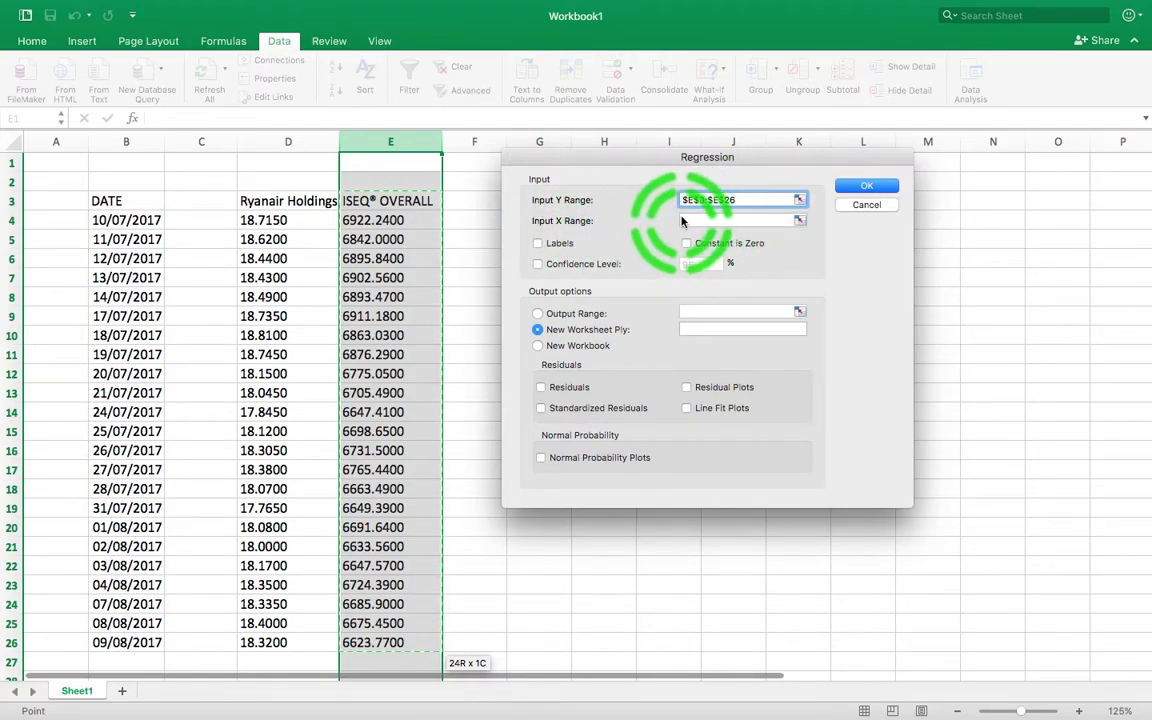
click(302, 204)
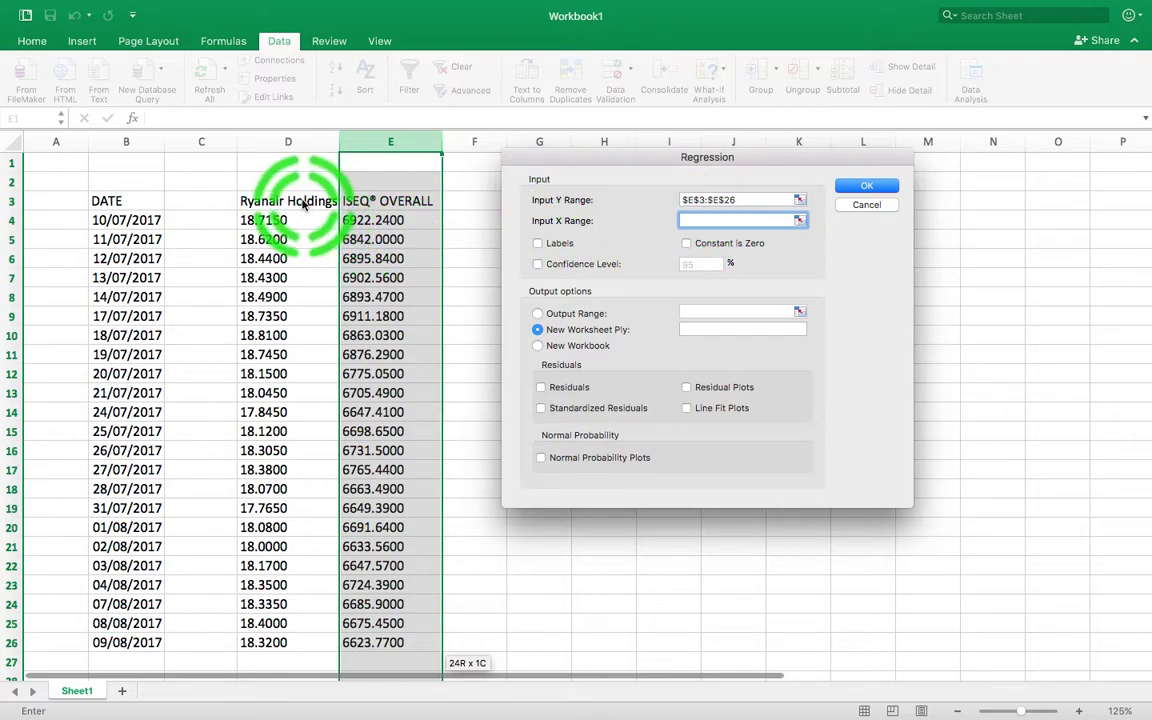
drag(302, 204, 296, 645)
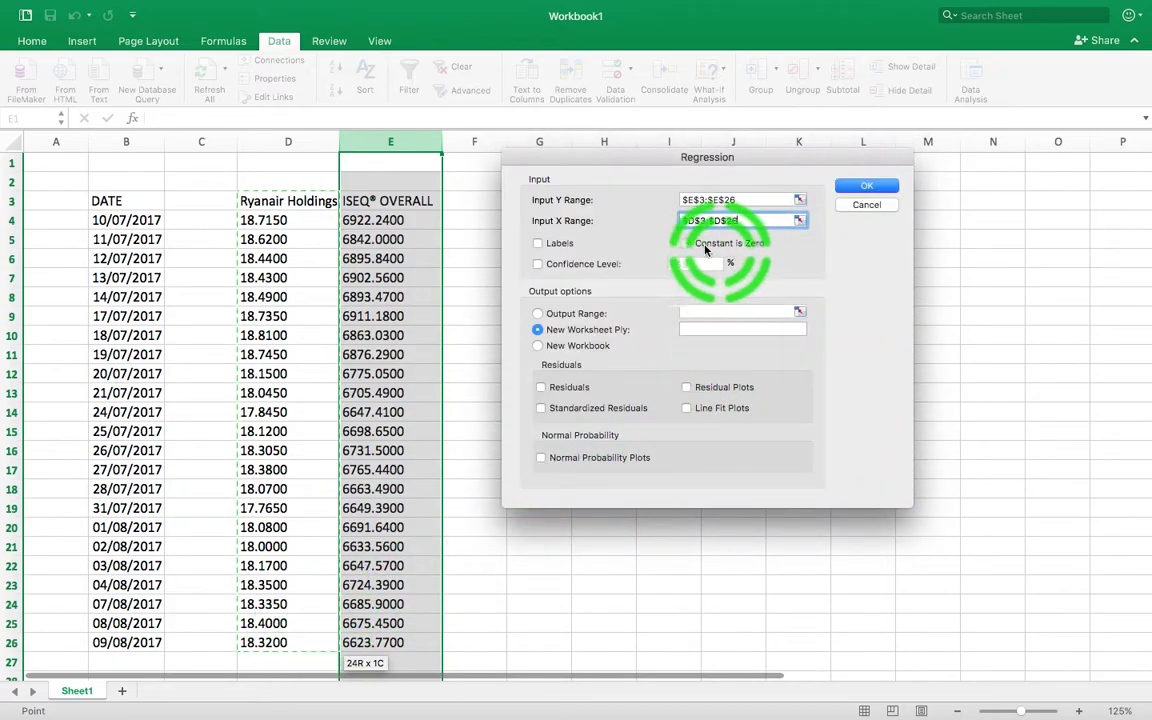
click(539, 244)
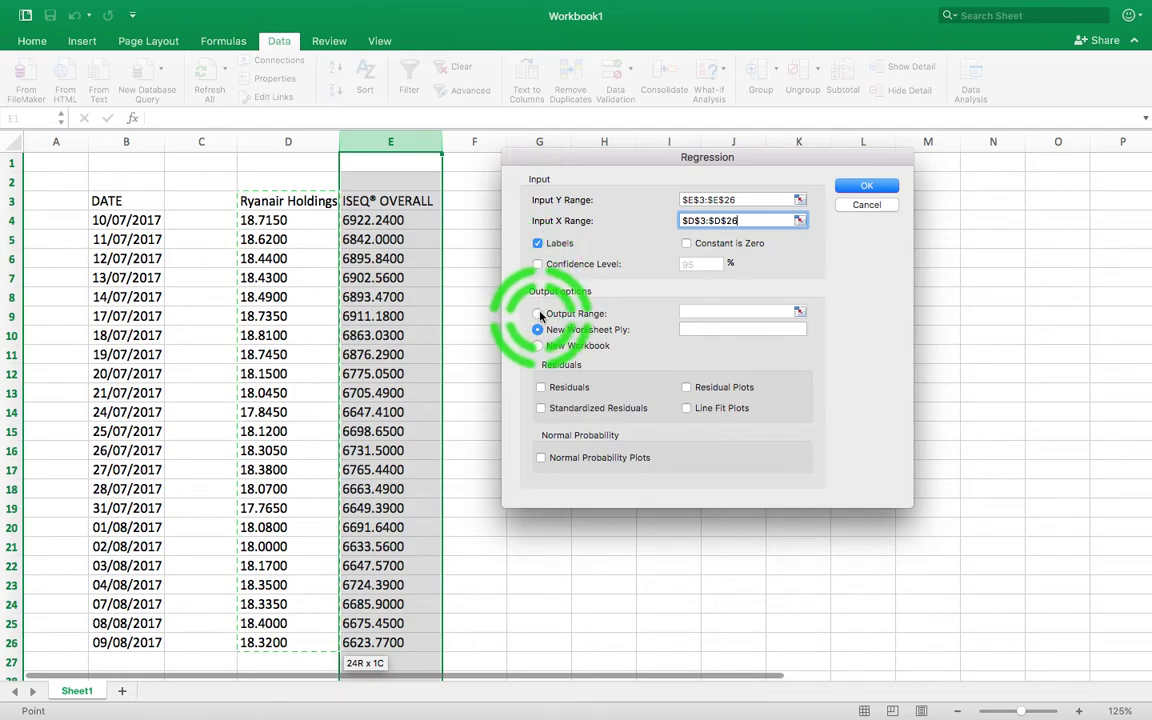
Step: Place the regression output on the current sheet starting at cell H3 and run the analysis
click(540, 315)
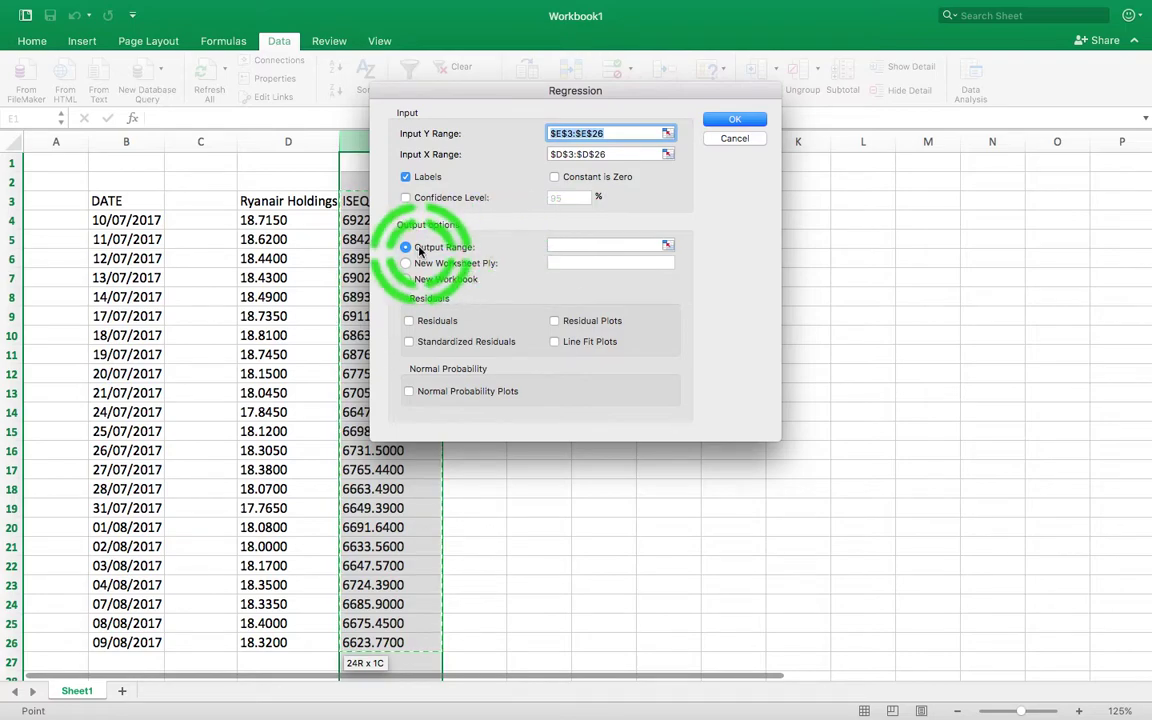
click(564, 244)
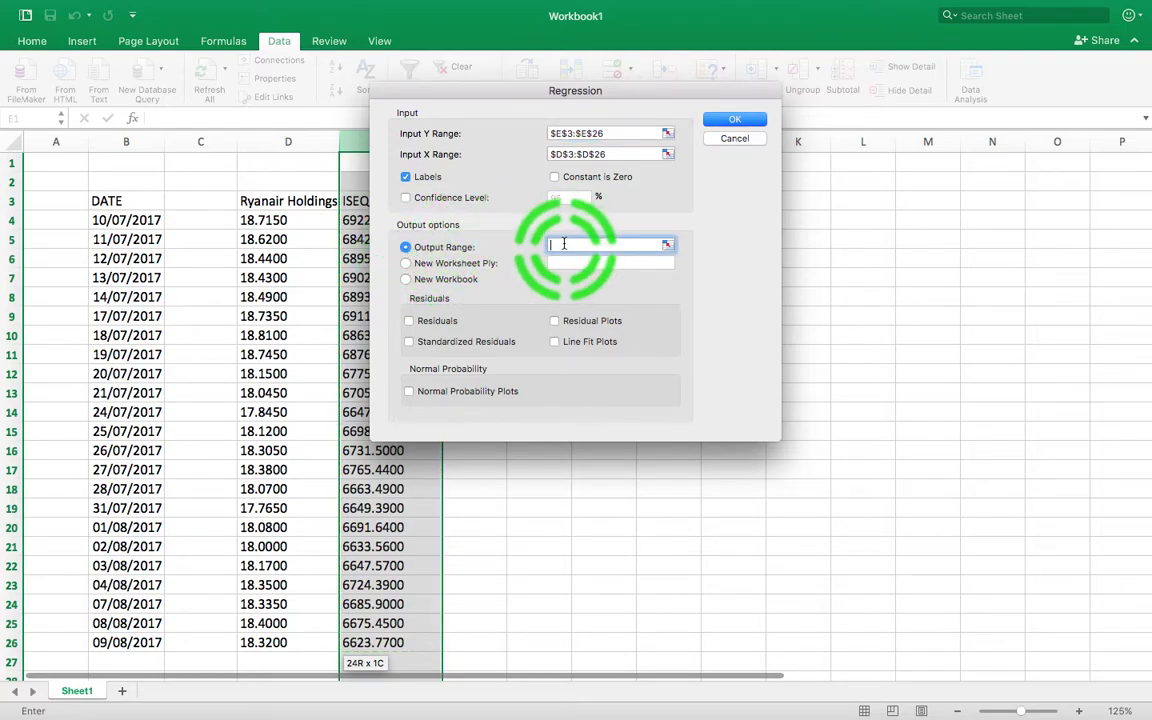
drag(635, 92, 351, 130)
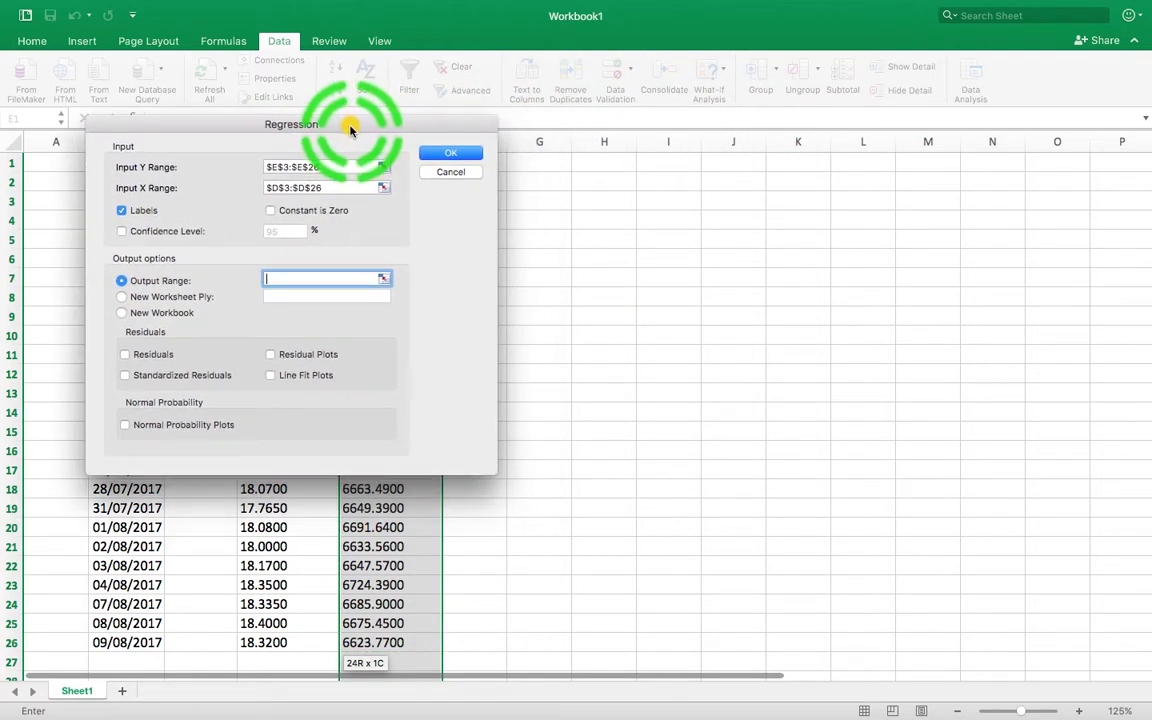
click(604, 203)
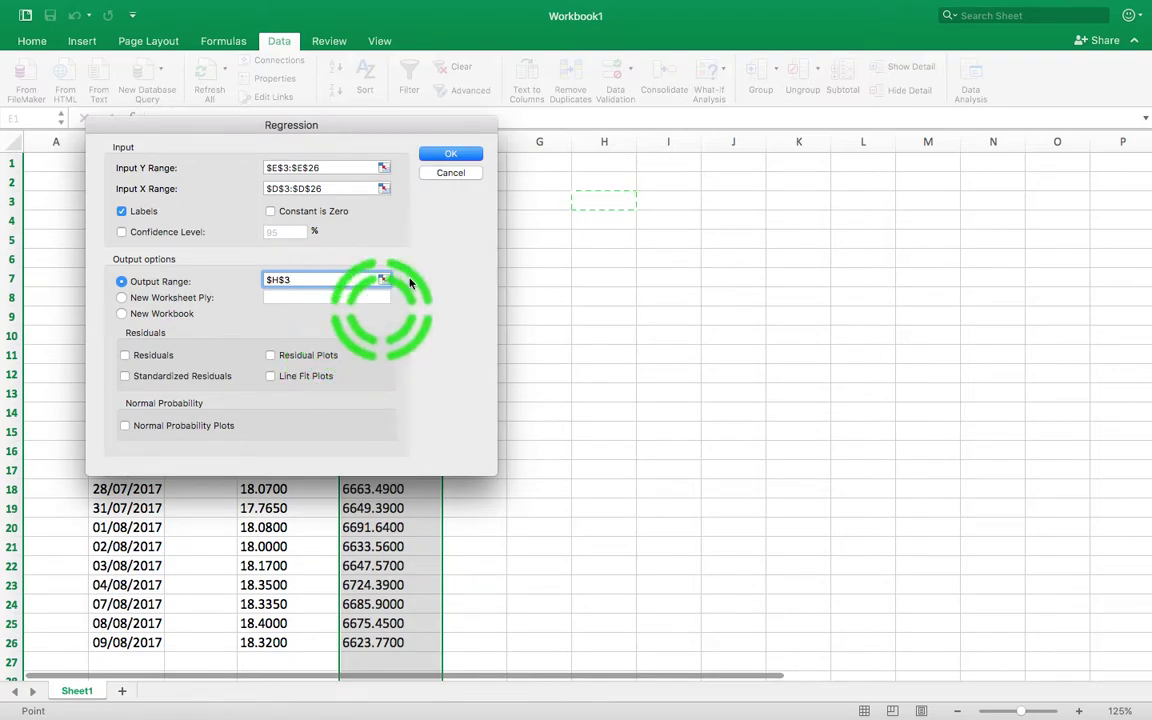
click(455, 155)
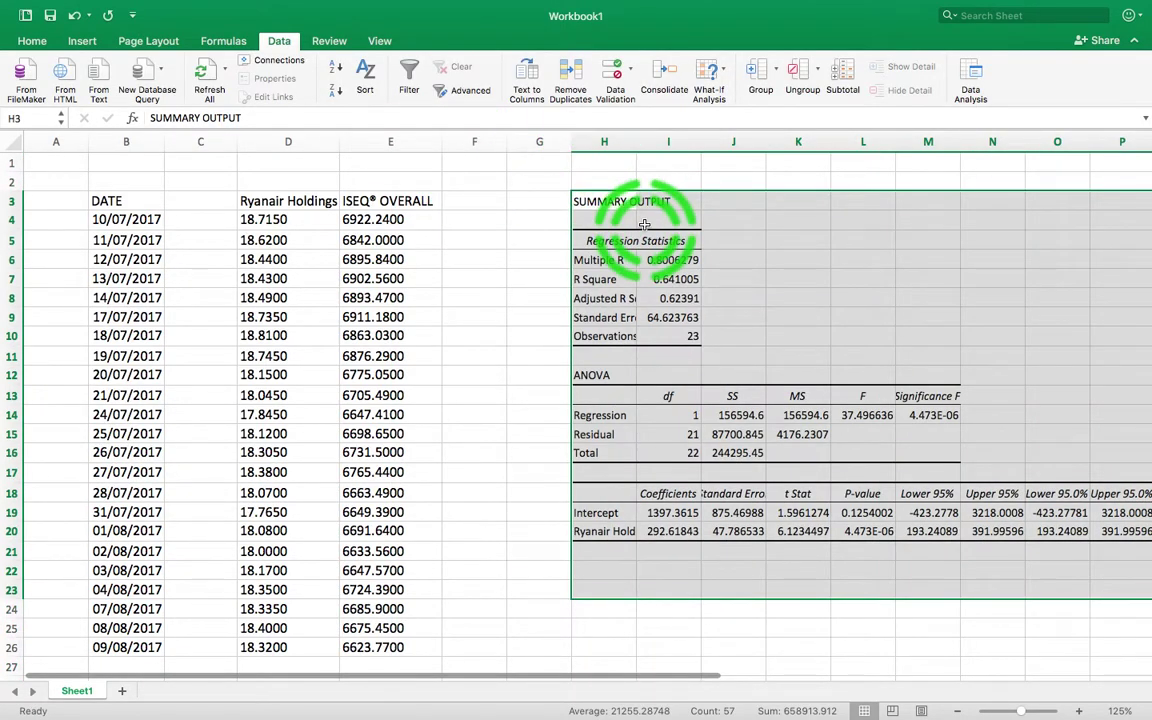
Step: Auto-fit all column widths to the regression output and select the SUMMARY OUTPUT heading cell
scroll(644, 224, right, 5)
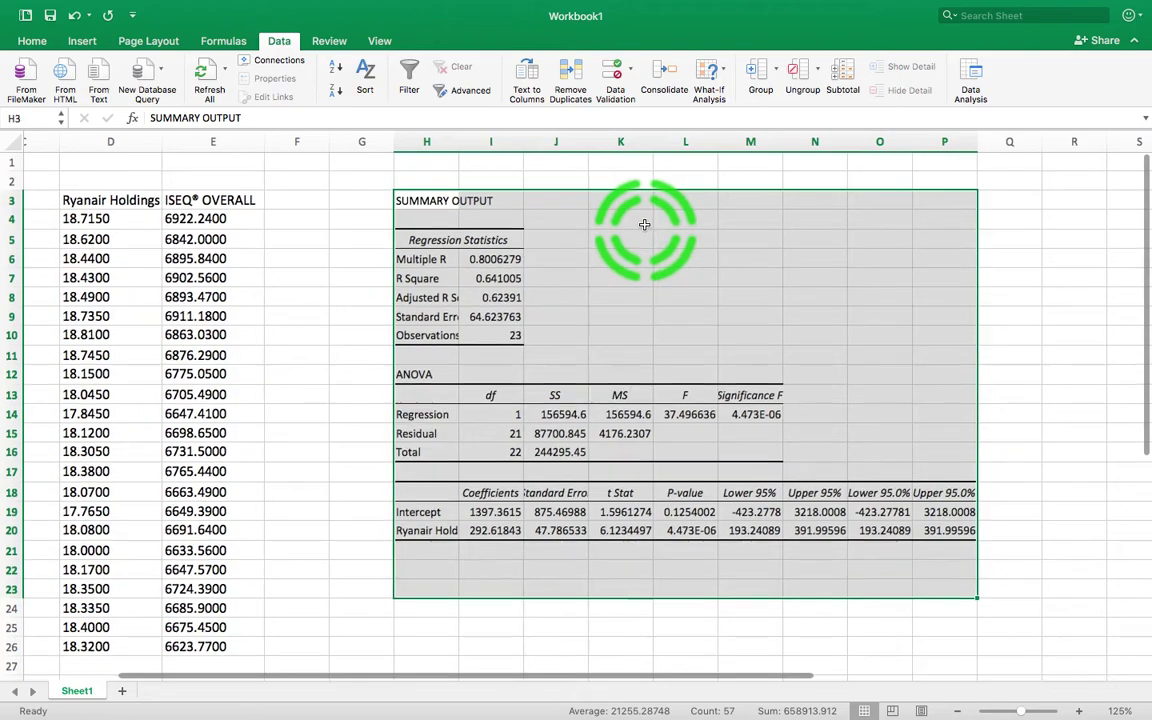
double_click(463, 141)
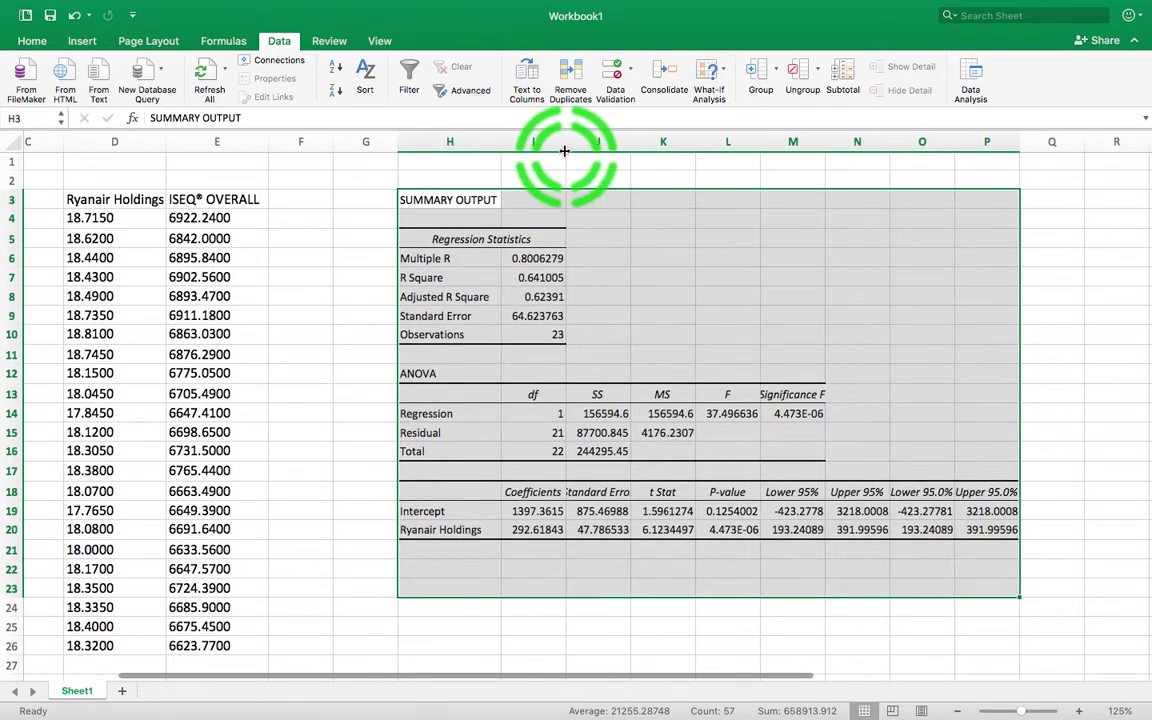
click(12, 143)
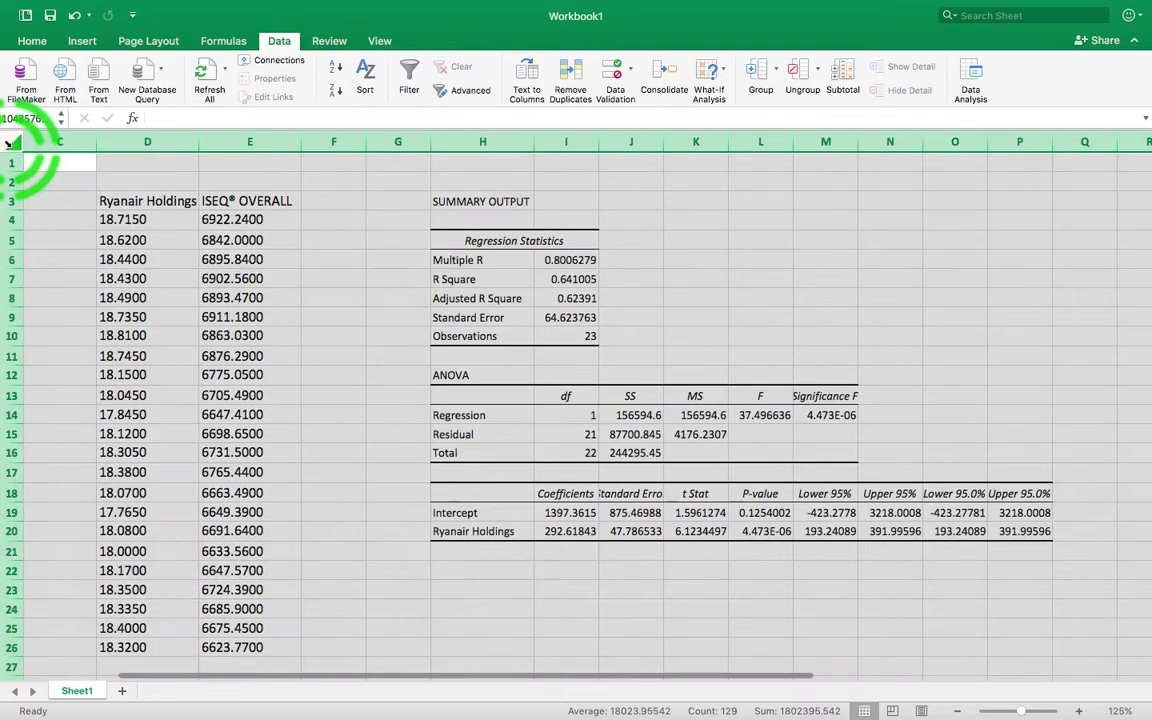
double_click(365, 137)
scroll(568, 217, right, 2)
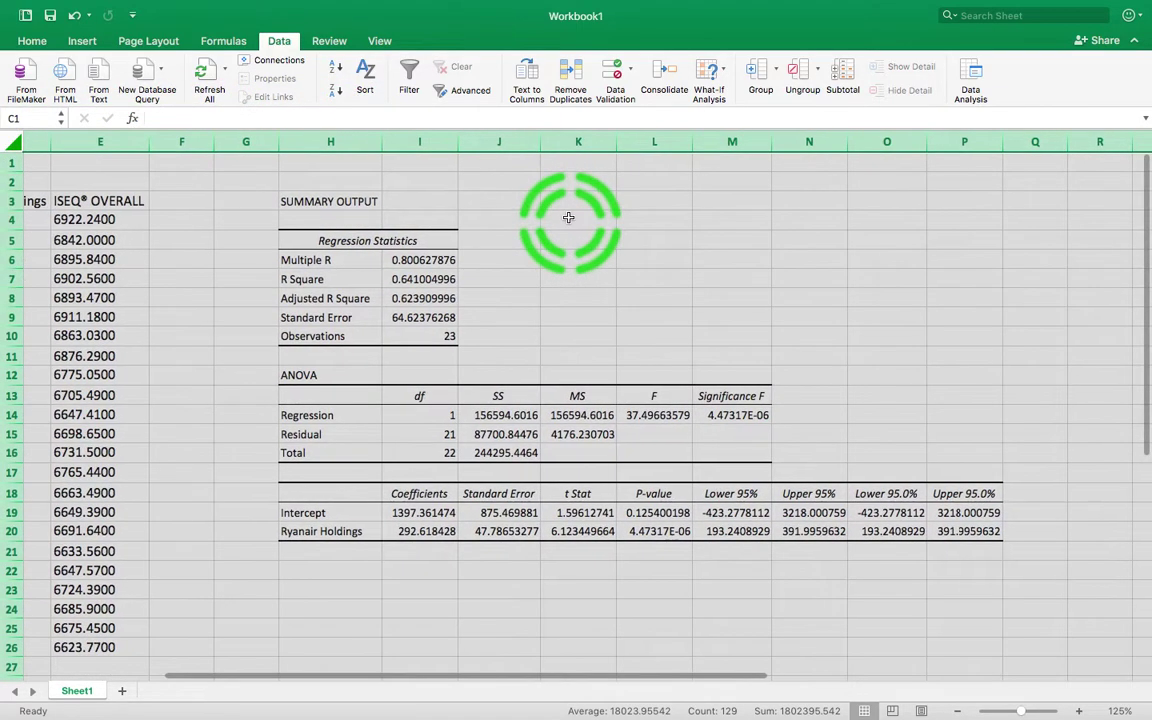
click(592, 197)
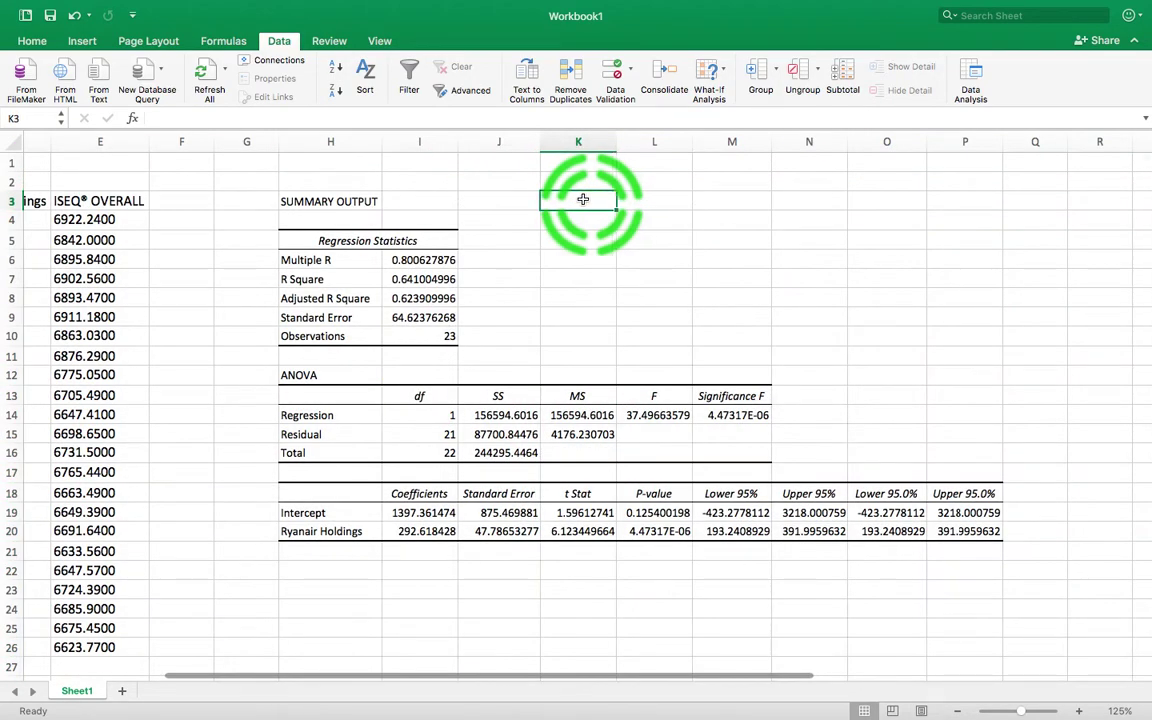
click(330, 200)
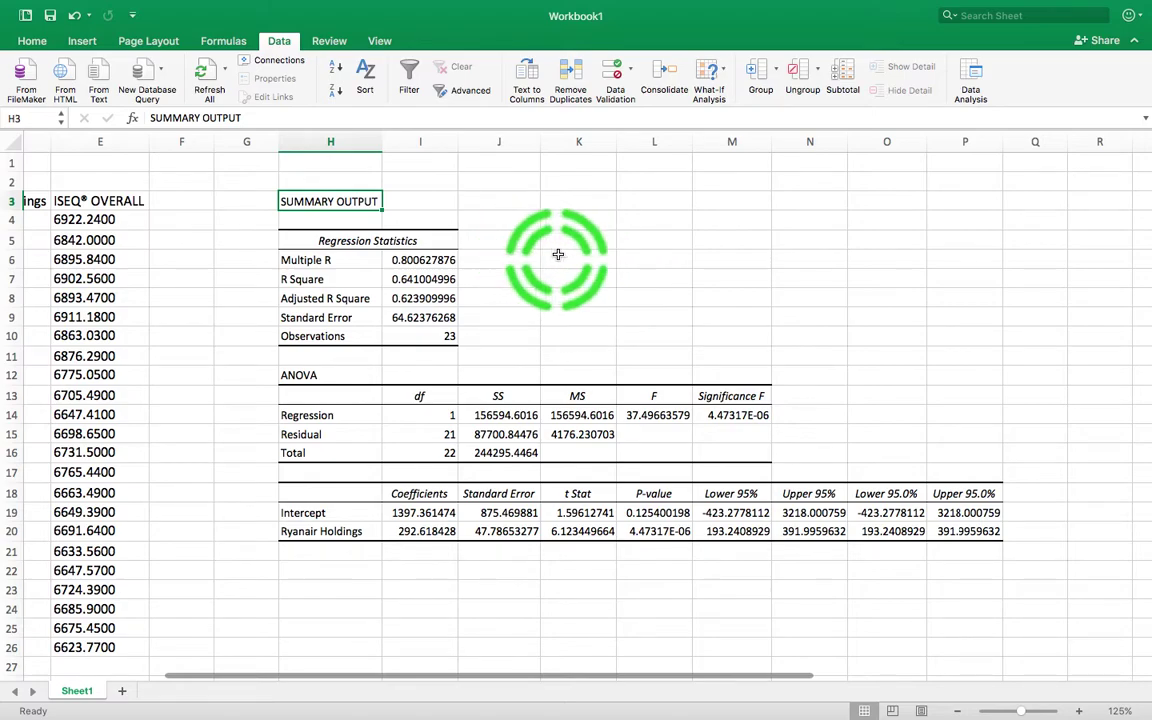
Step: Examine the Multiple R, R Square and Adjusted R Square entries in the Regression Statistics table
click(335, 260)
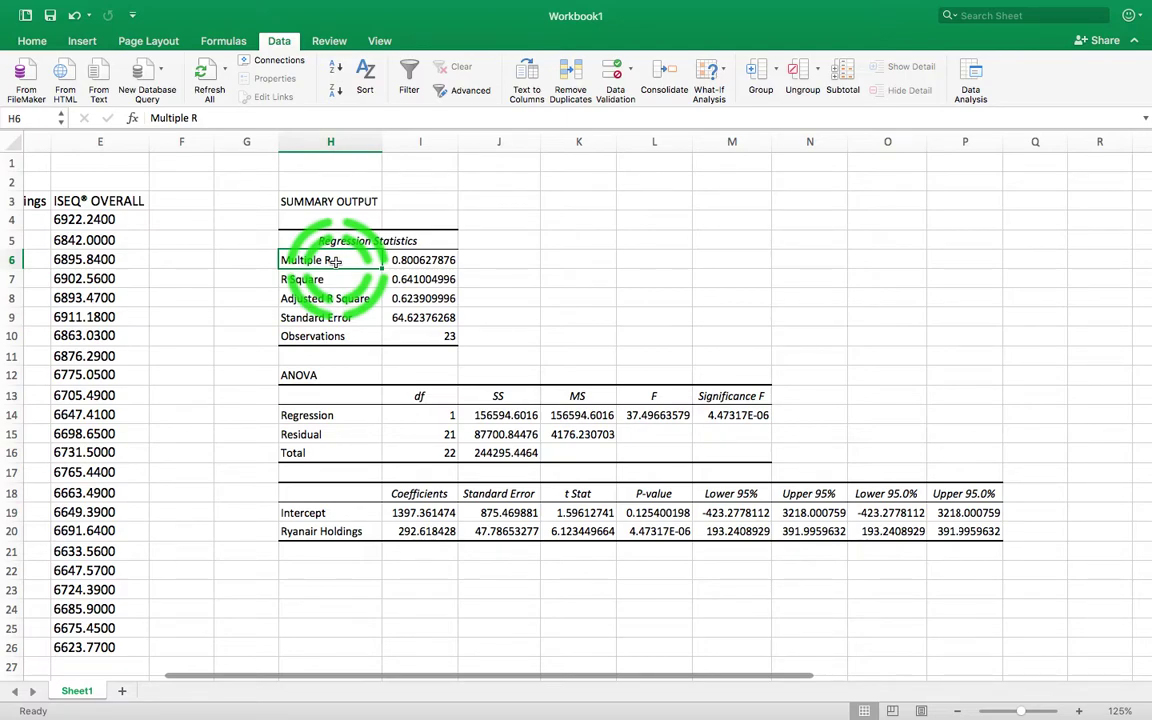
click(420, 262)
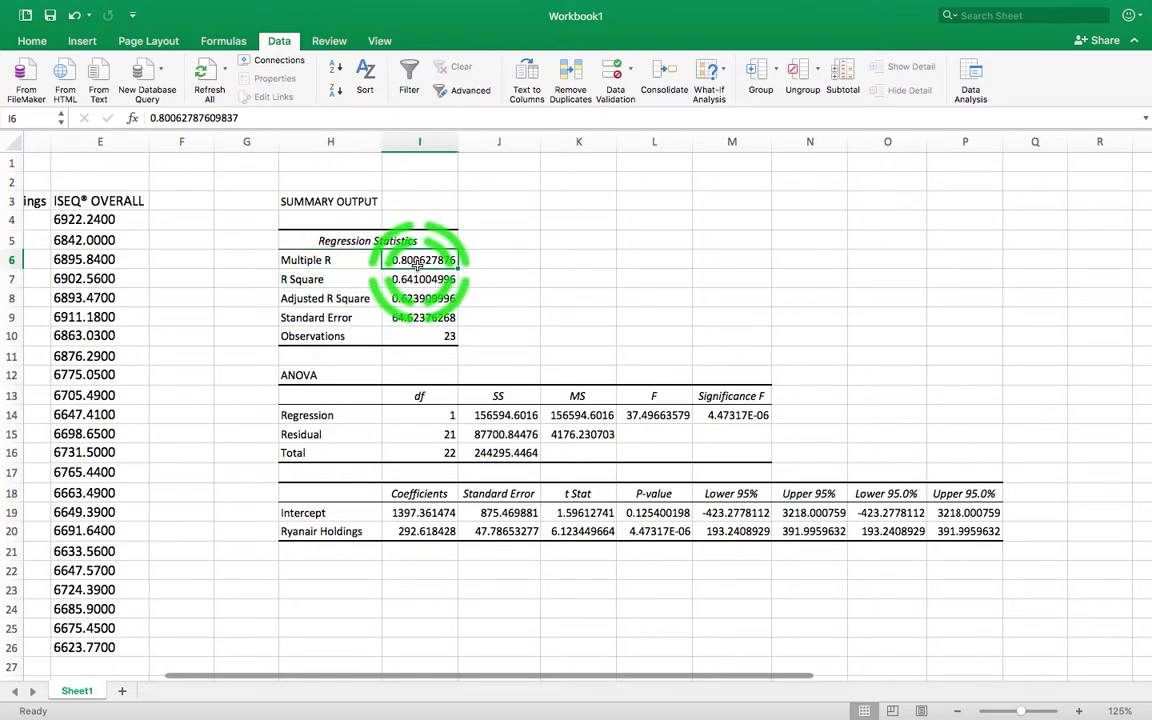
click(326, 279)
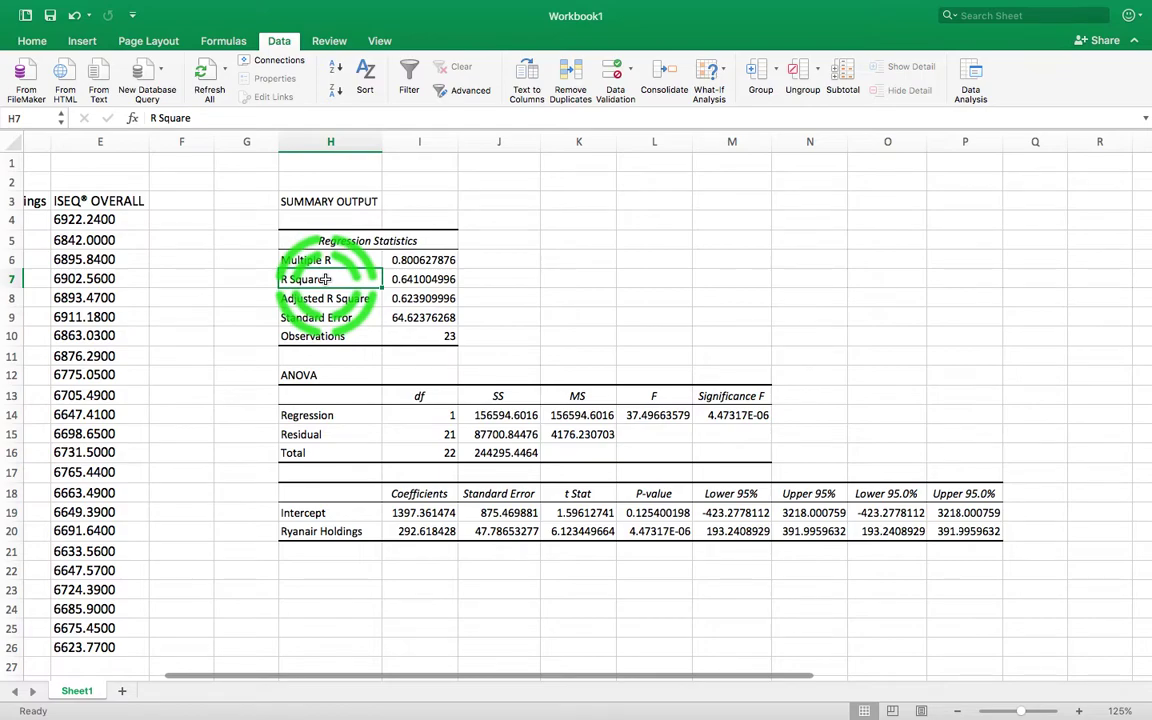
click(426, 280)
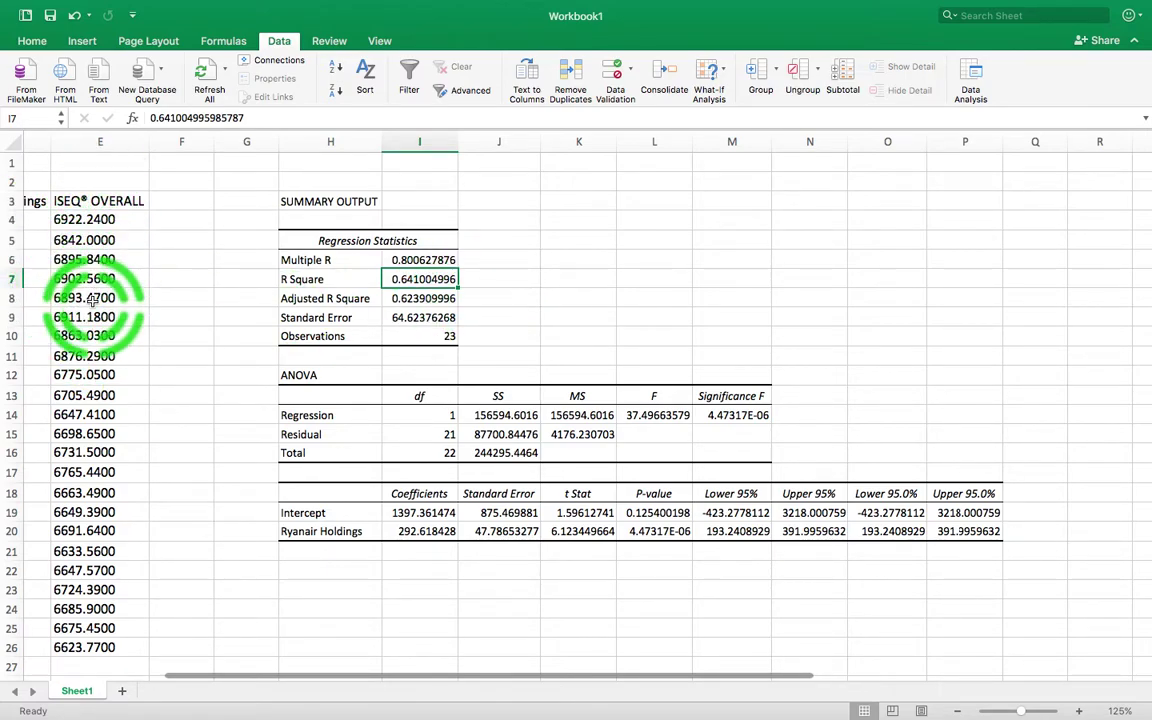
scroll(90, 298, left, 2)
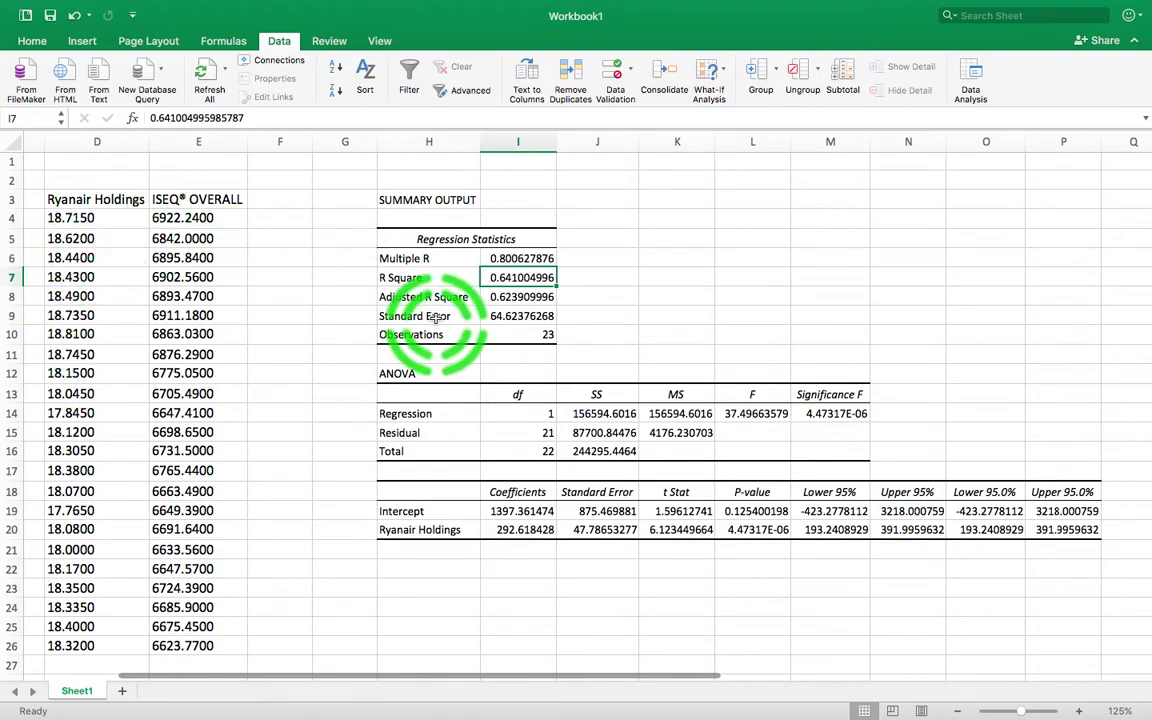
click(426, 296)
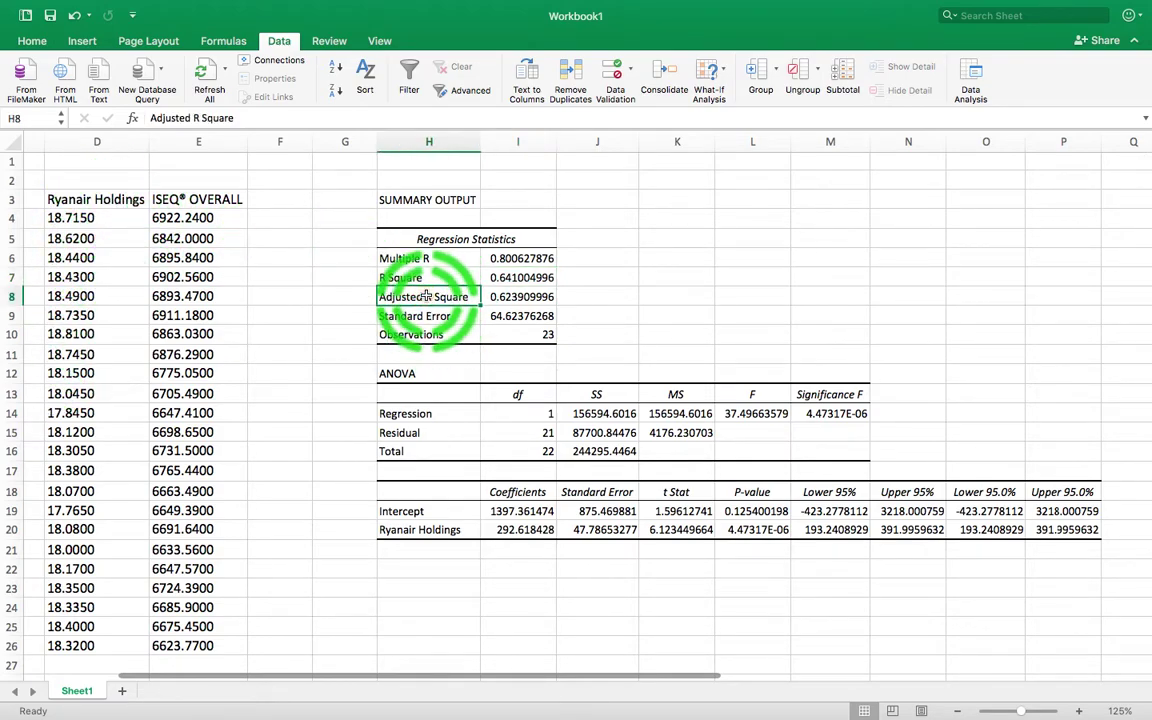
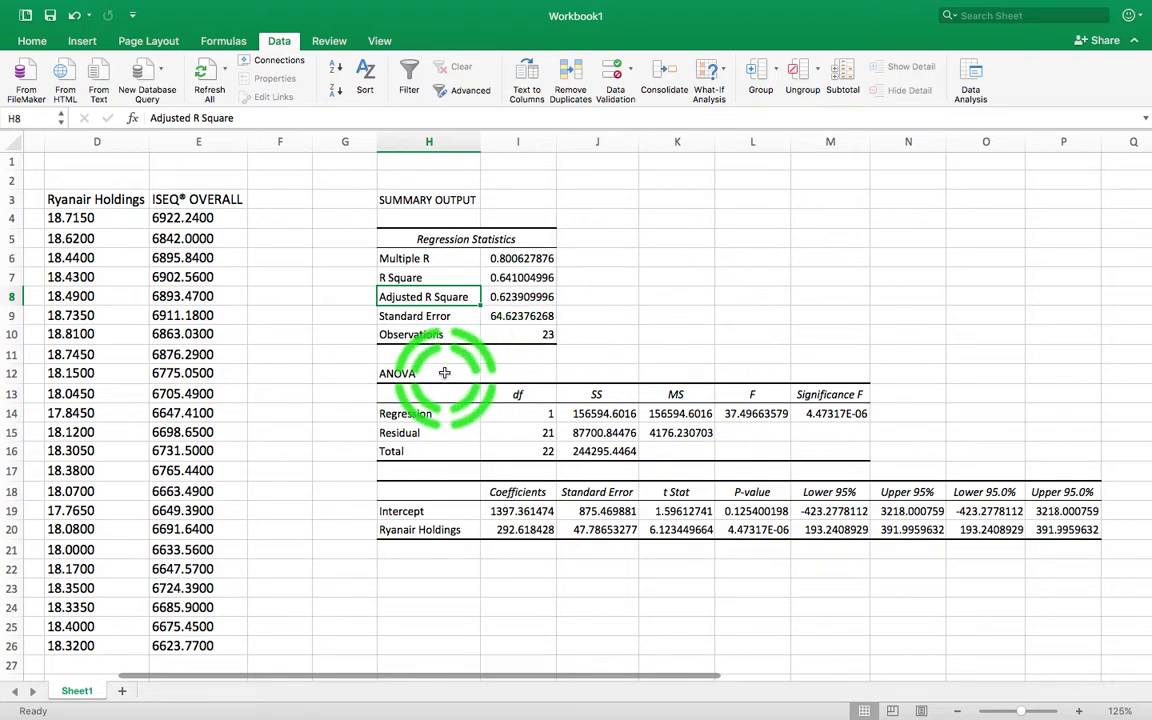
Step: Review the ANOVA table in H12:M16 and the coefficients table in H18:P20 of the regression output
click(404, 374)
drag(404, 374, 806, 448)
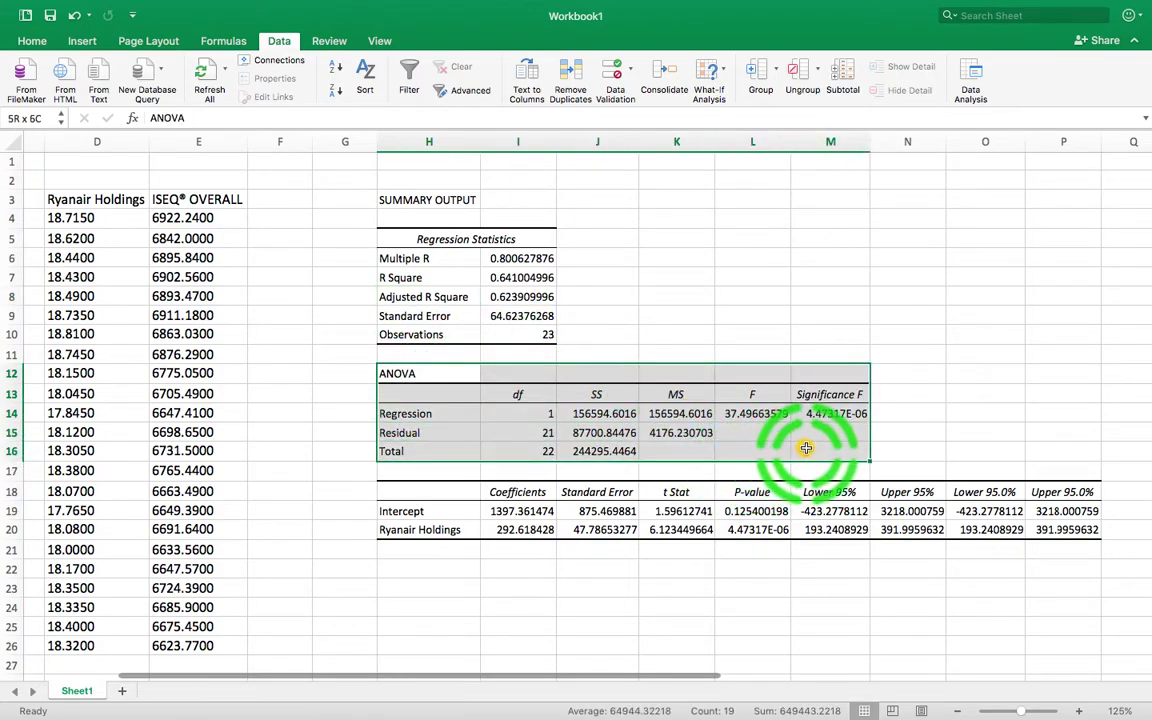
drag(393, 488, 1060, 528)
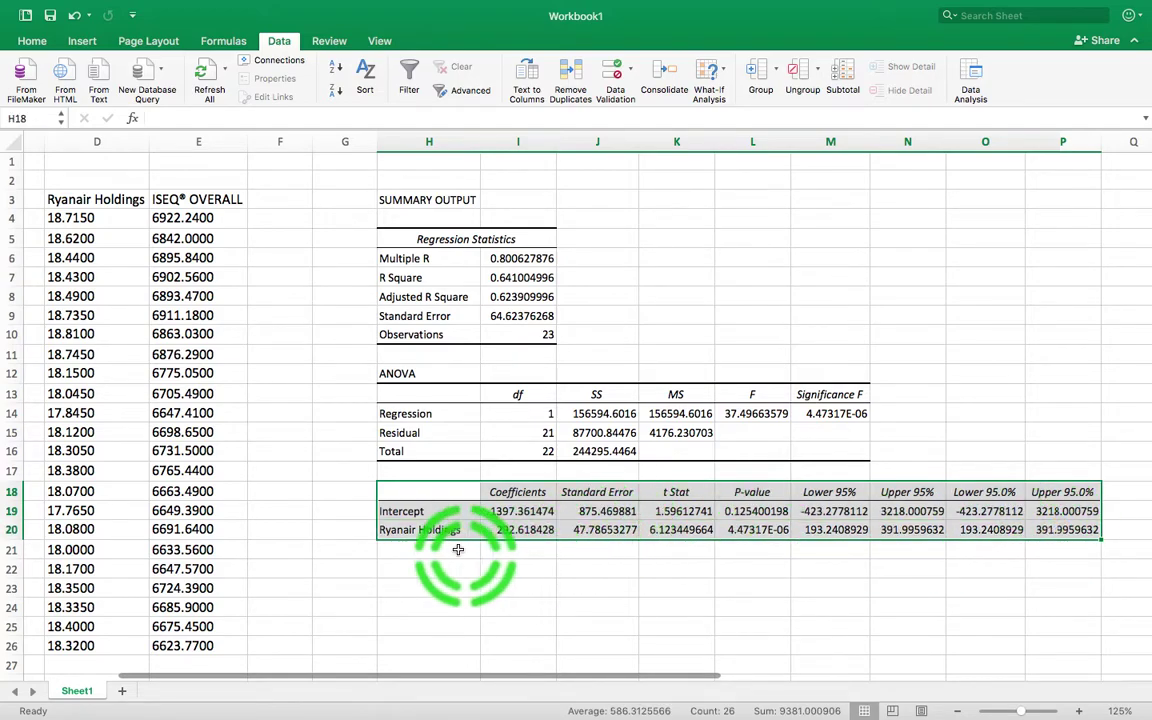
click(313, 519)
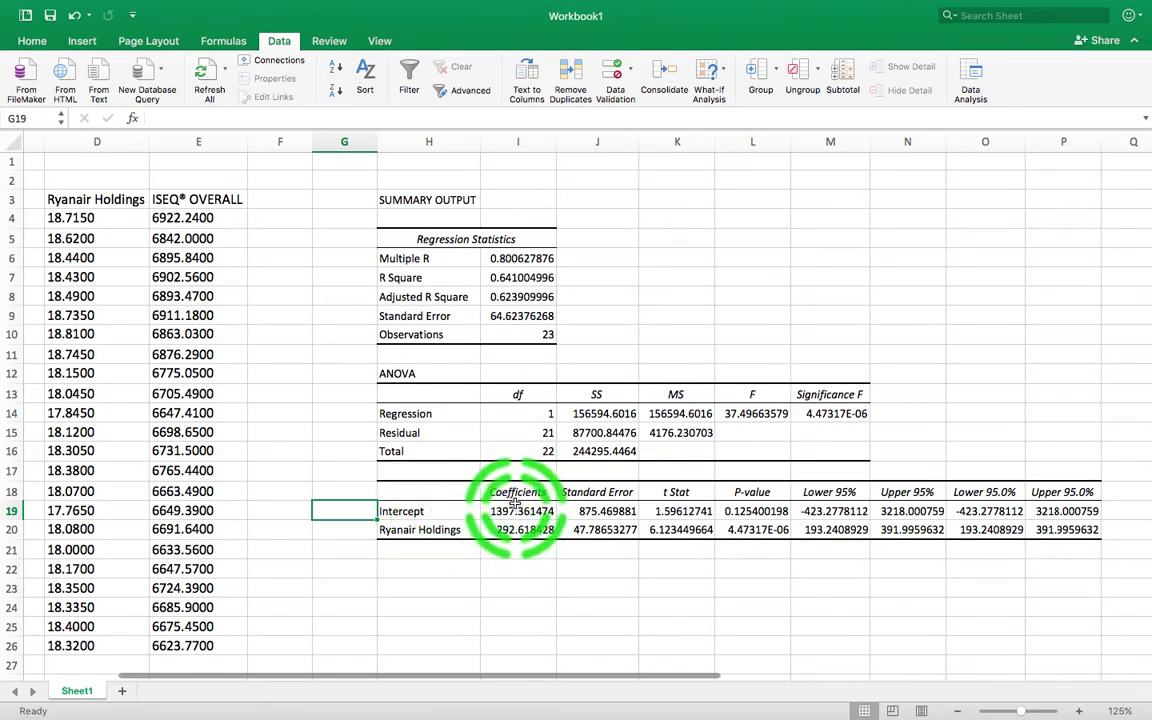
Step: Enter the regression equation "ISEQ = 1397.36 + 292.62Ryanairholdings" in cell H23, below the coefficients table
scroll(459, 587, down, 2)
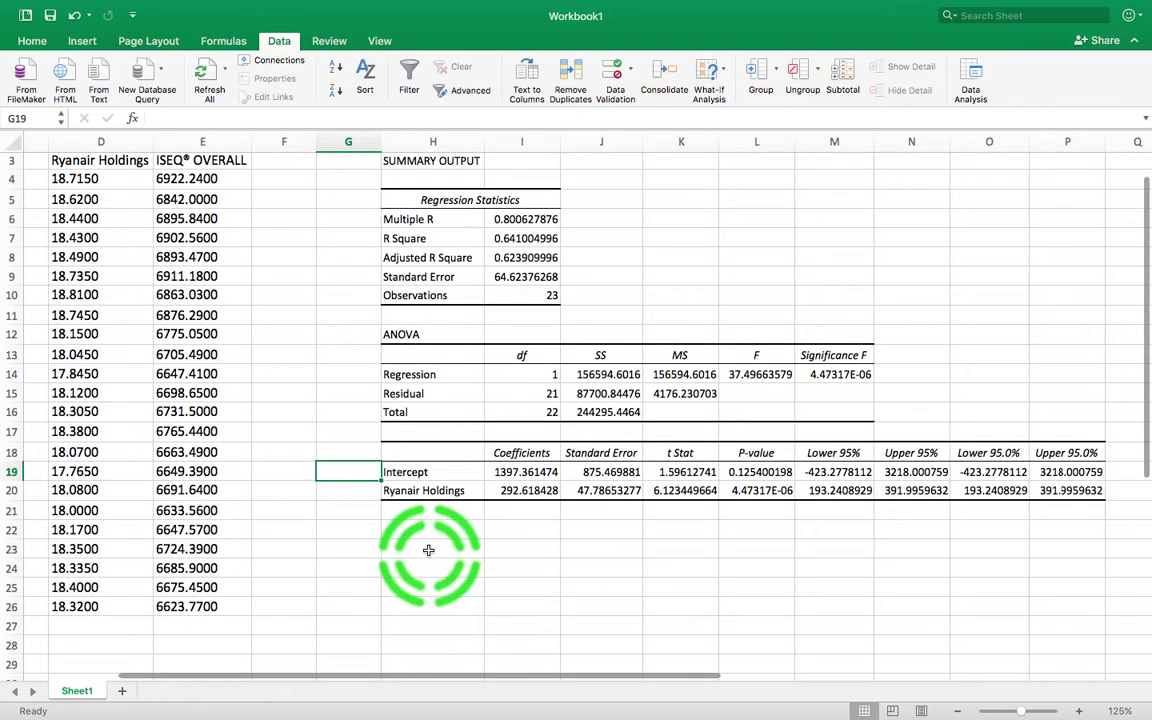
click(430, 548)
click(521, 473)
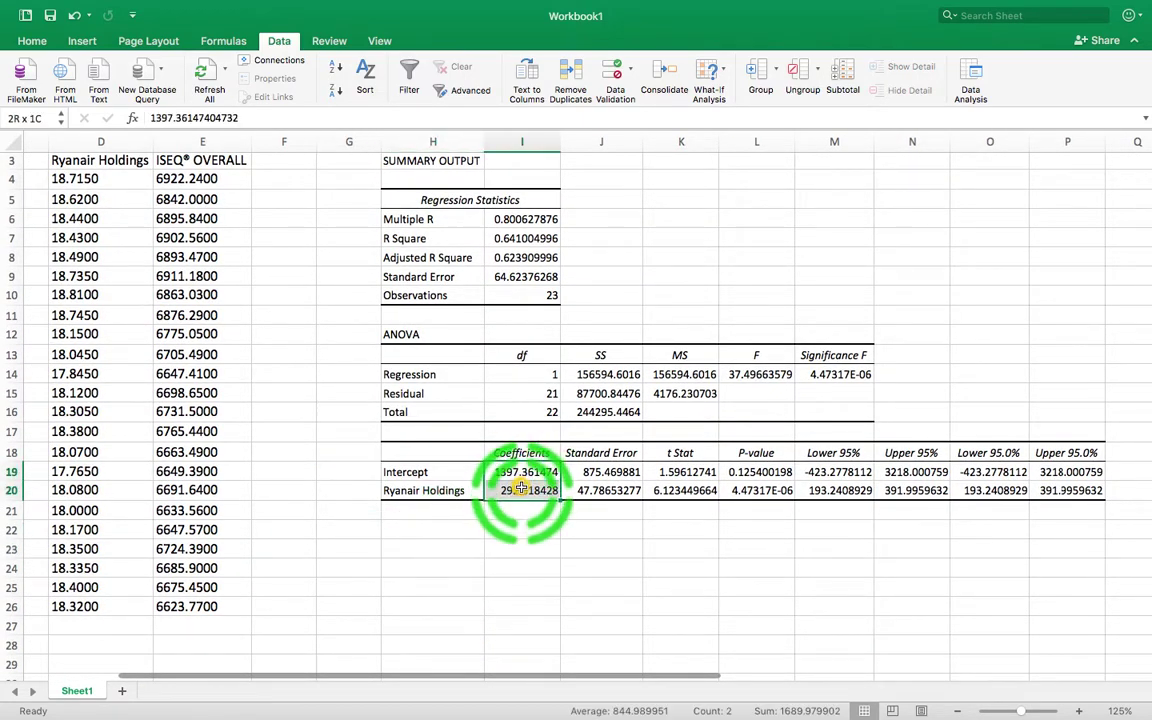
click(420, 551)
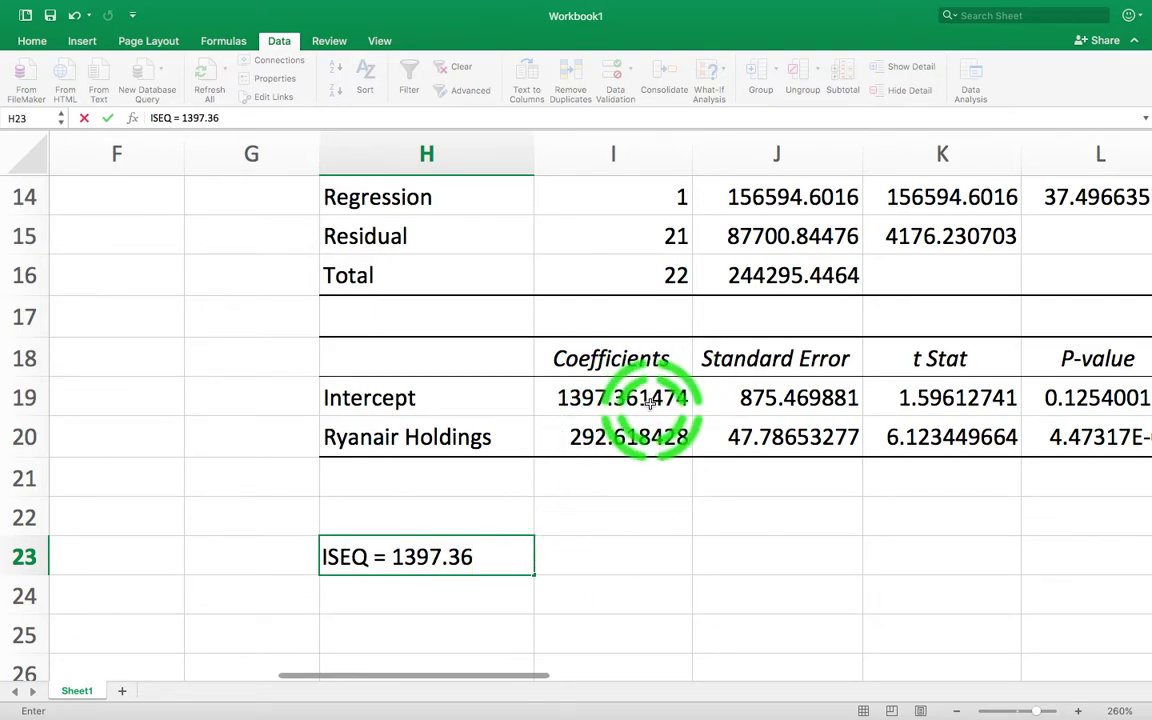
text(292.62Ryanairholdings)
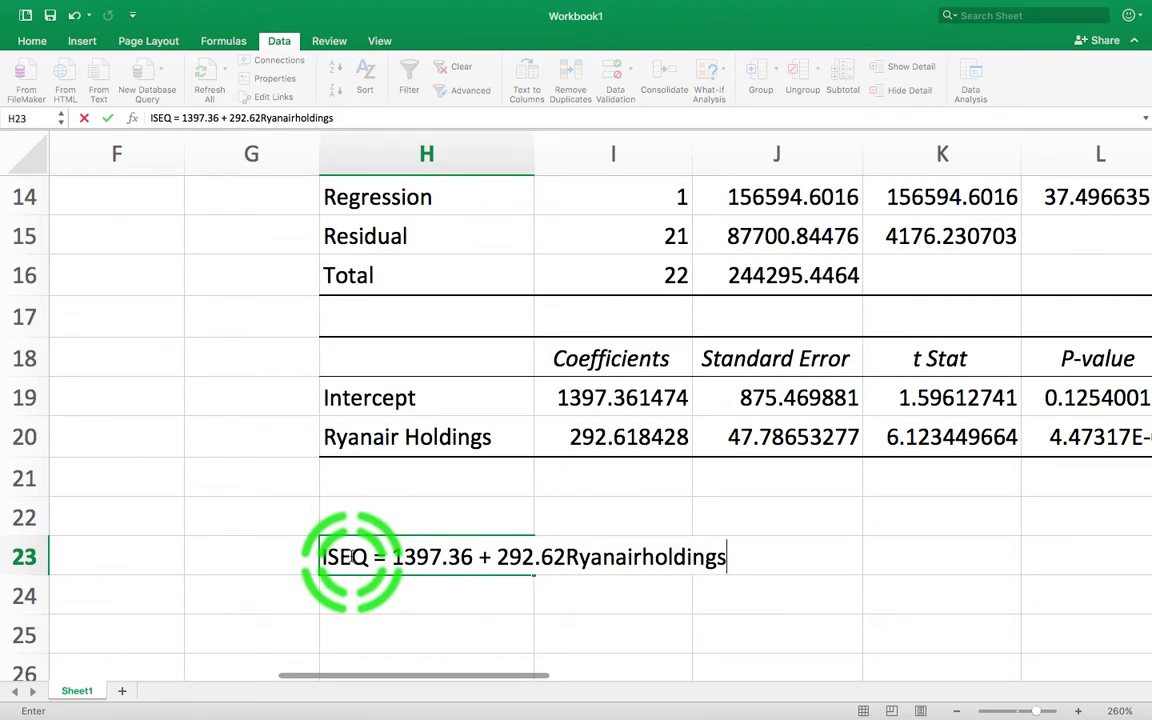
click(301, 507)
Step: Examine the Intercept and Ryanair Holdings coefficients against the original Ryanair Holdings and ISEQ OVERALL data
scroll(300, 510, right, 3)
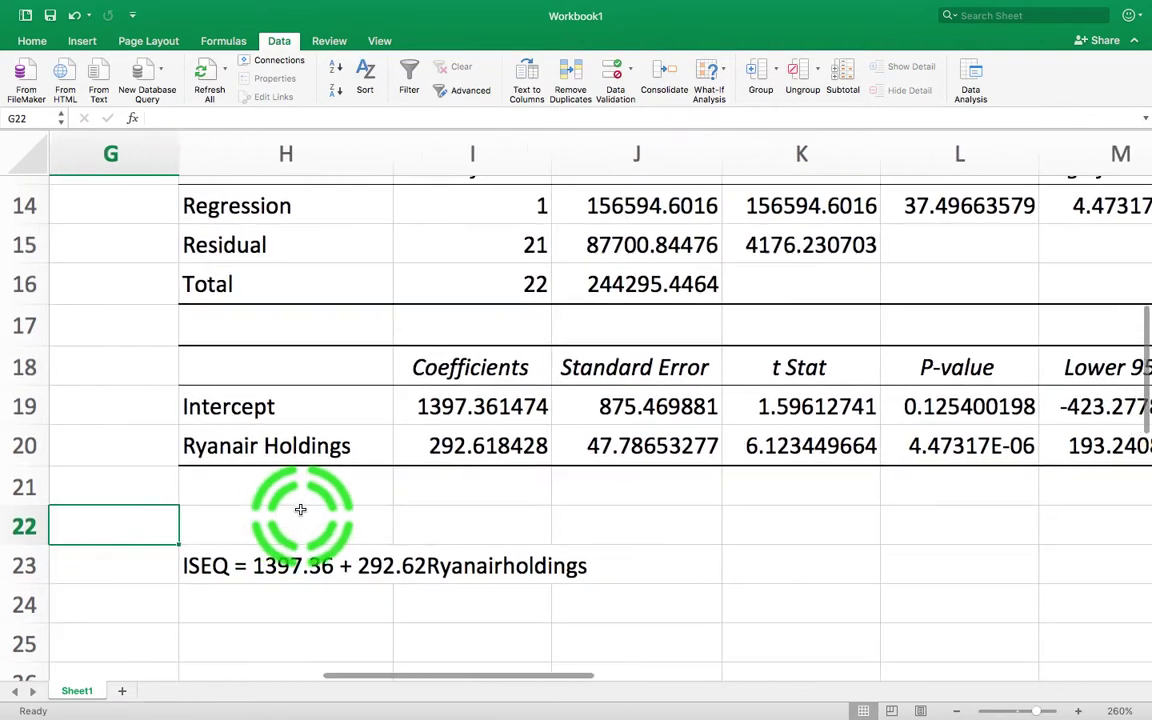
click(415, 400)
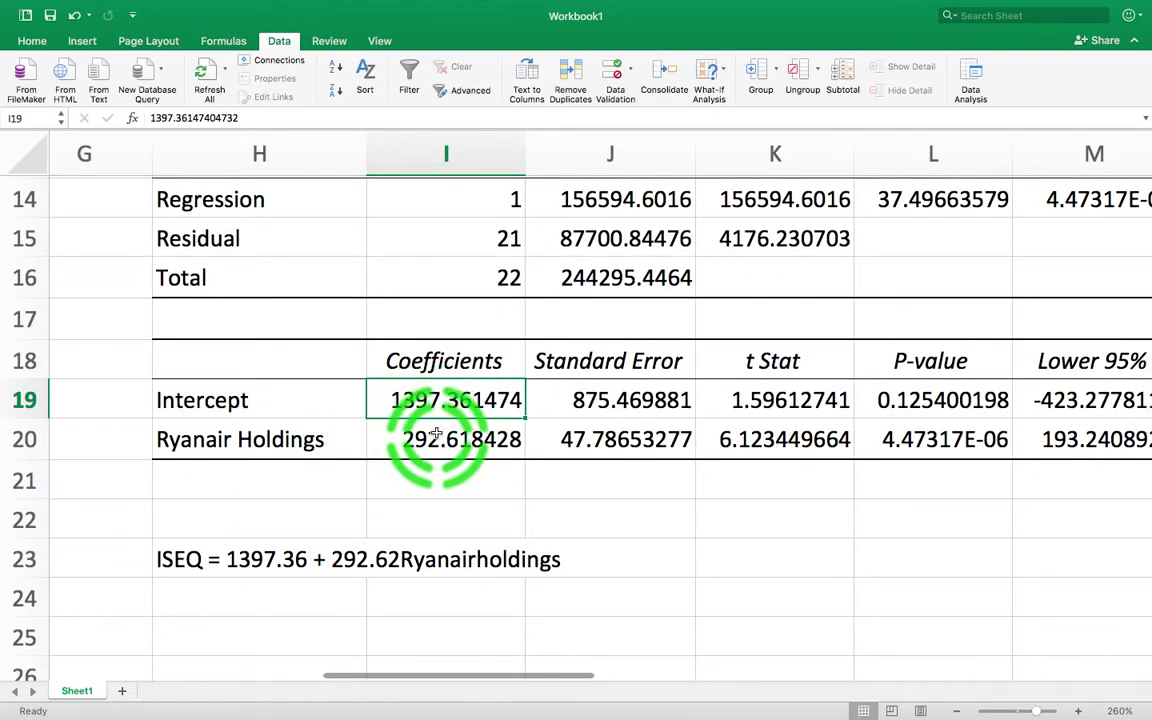
click(436, 433)
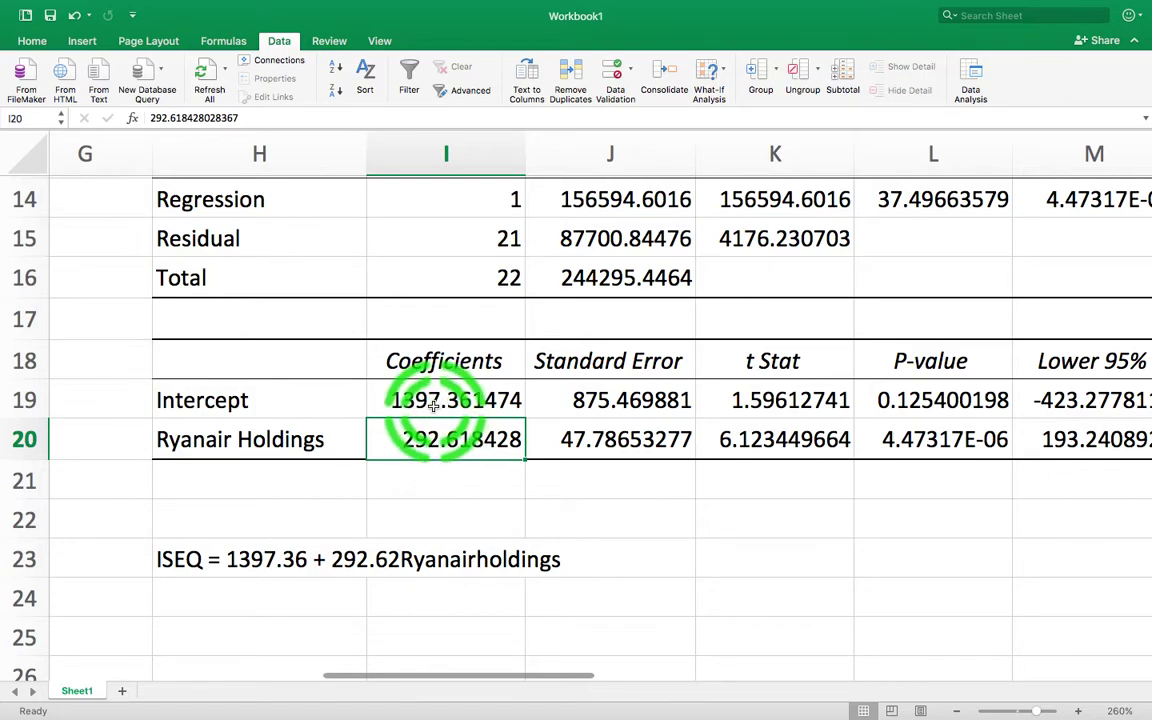
click(433, 403)
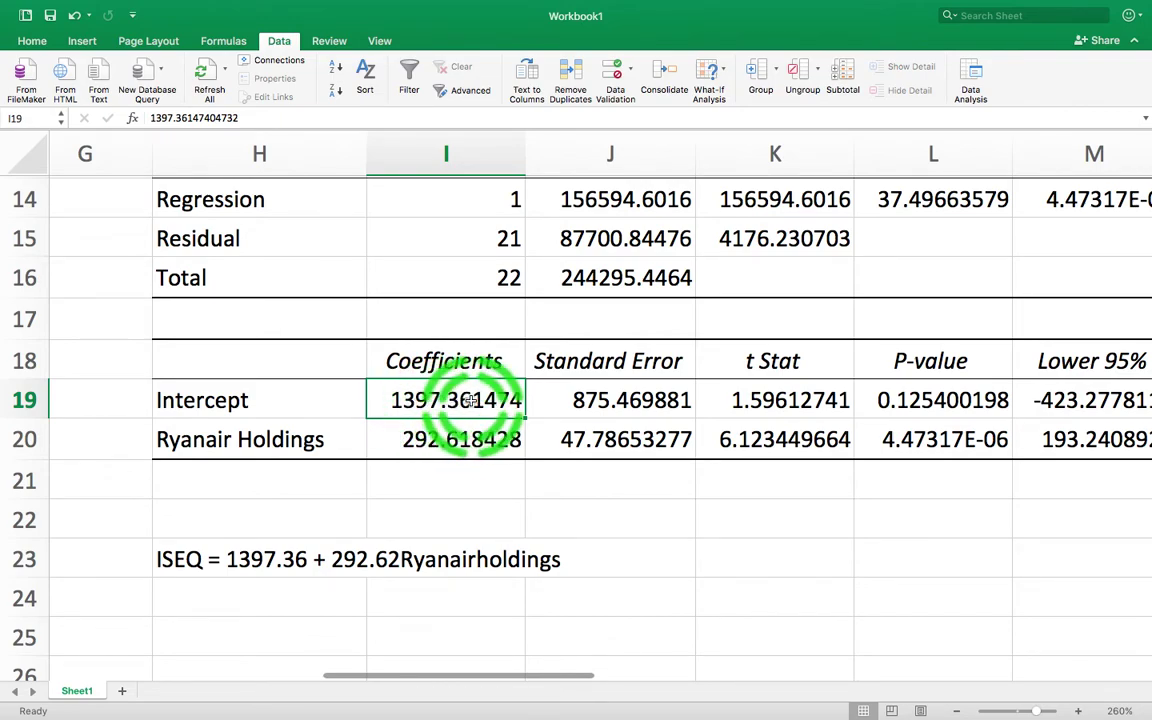
scroll(185, 405, left, 10)
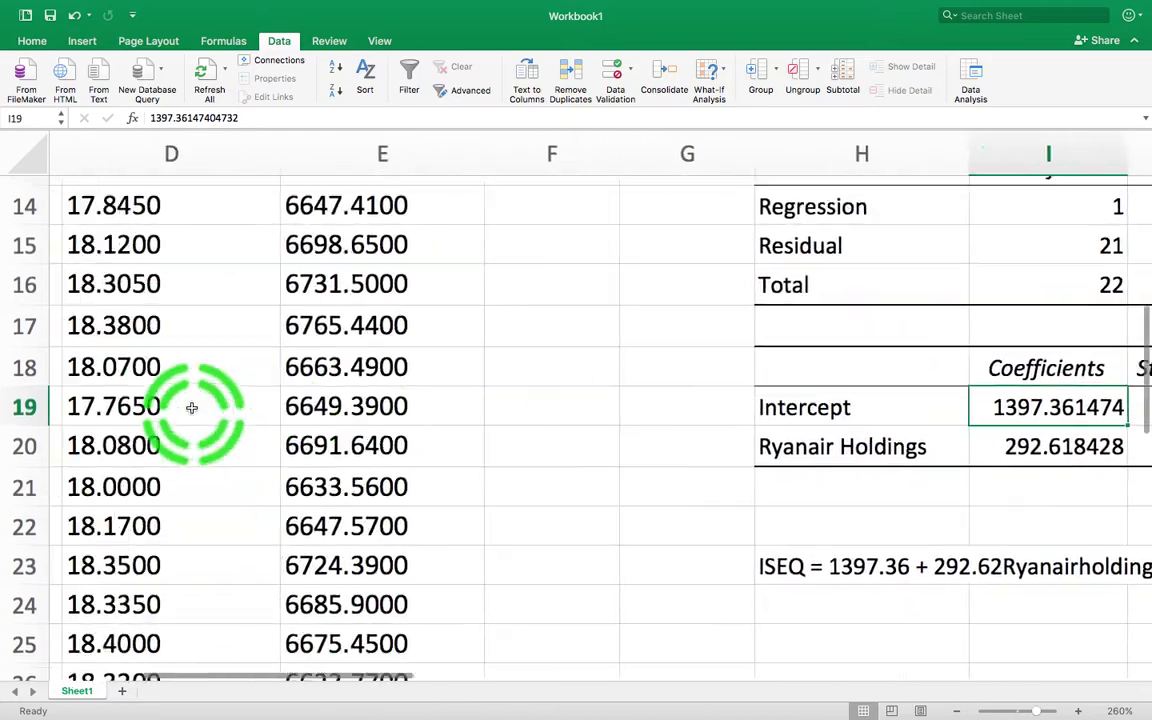
scroll(192, 408, up, 6)
scroll(192, 408, right, 1)
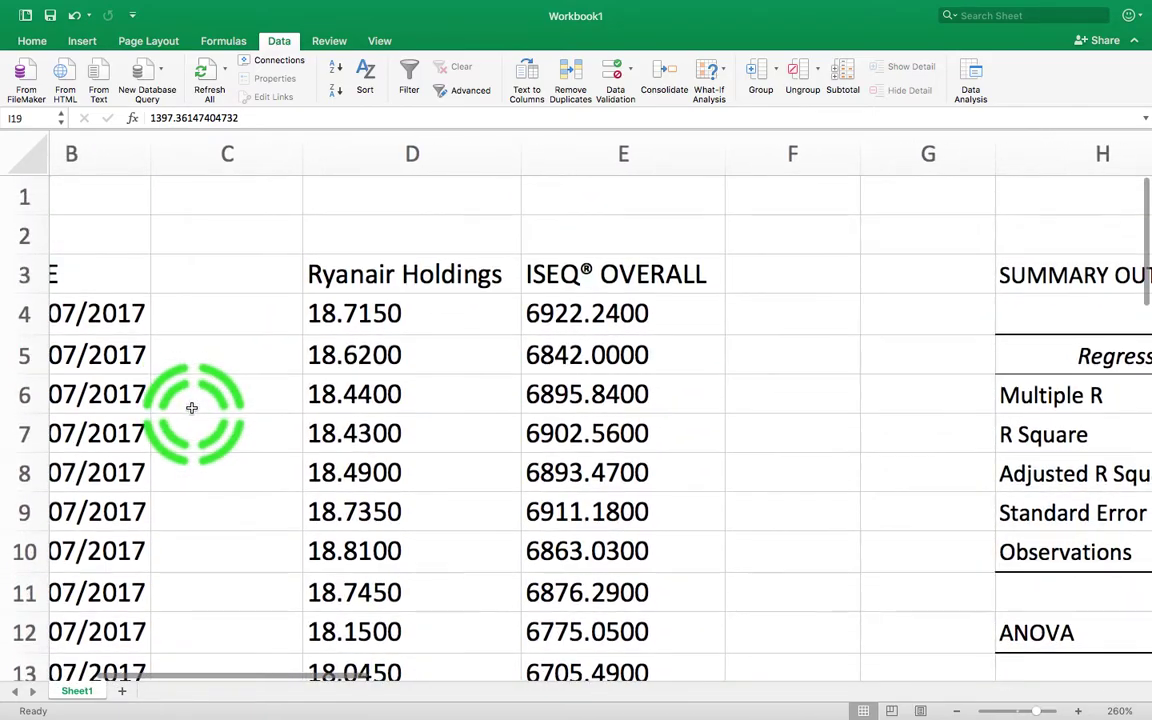
scroll(578, 322, down, 7)
scroll(578, 322, right, 3)
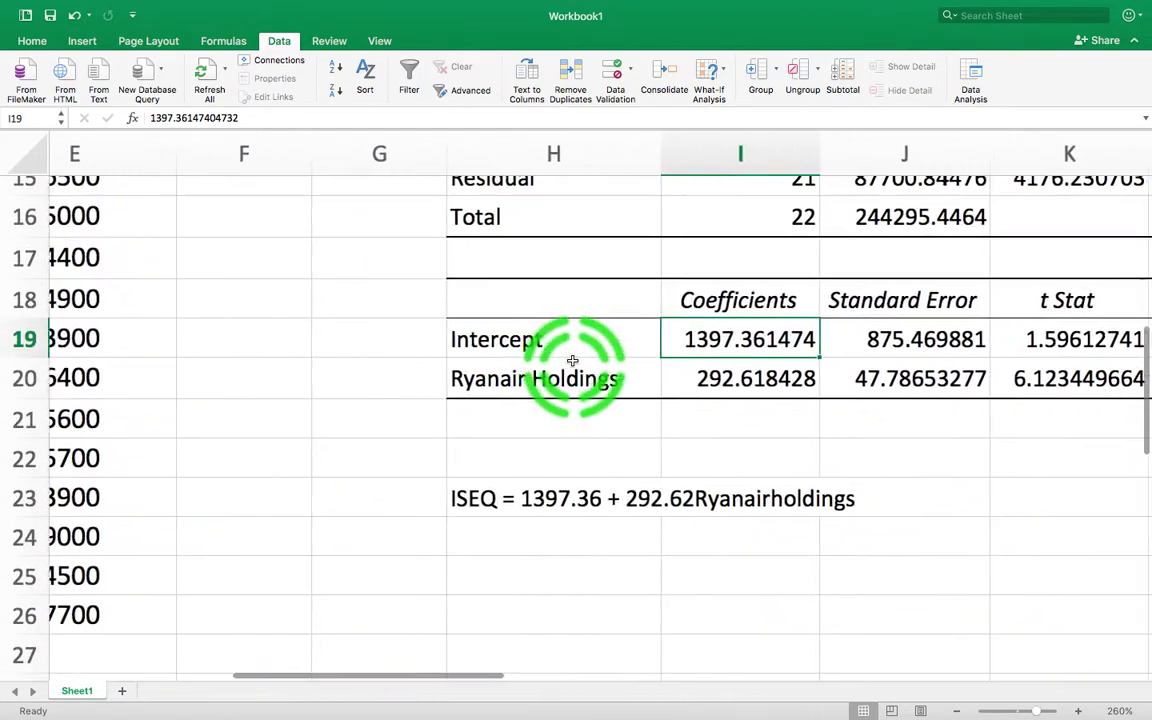
scroll(572, 361, right, 2)
scroll(572, 361, down, 1)
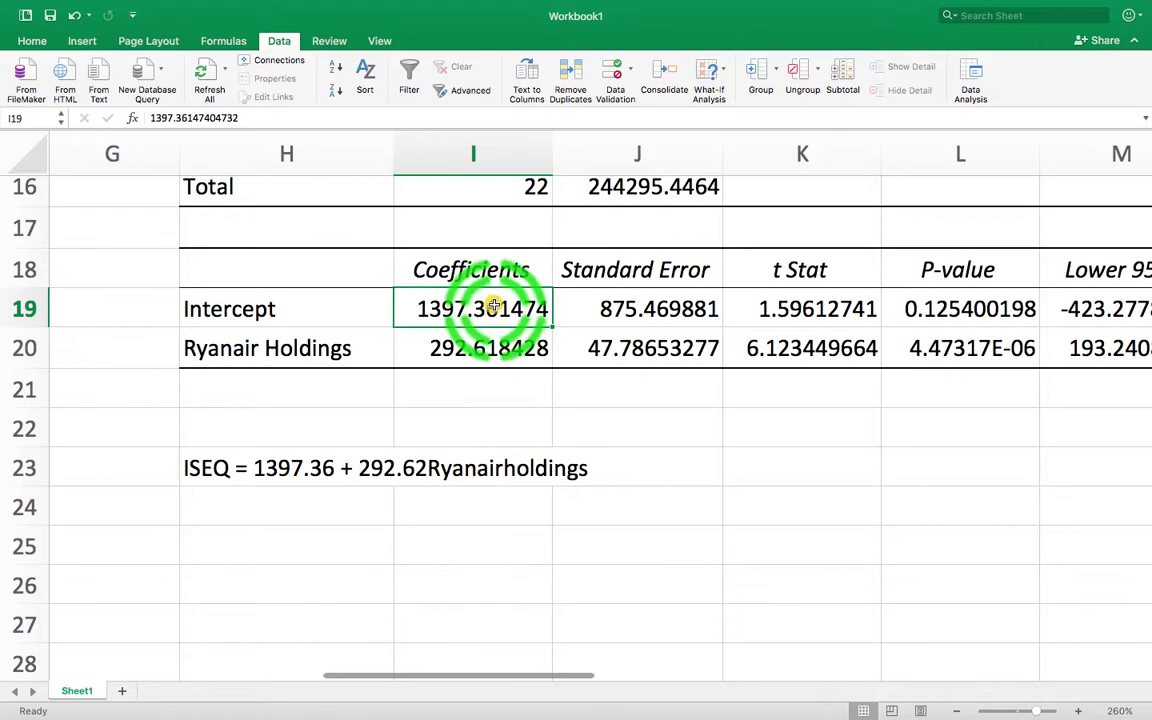
Step: Select the Intercept's P-value in L19 and widen column L slightly
click(940, 314)
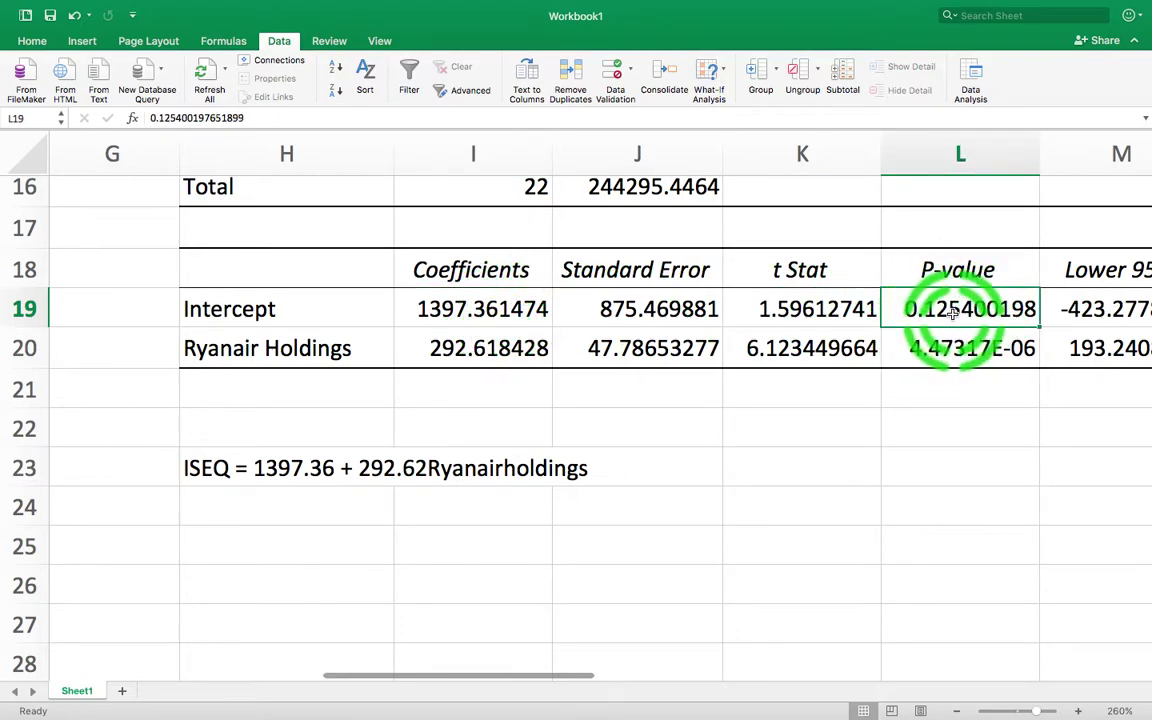
click(940, 418)
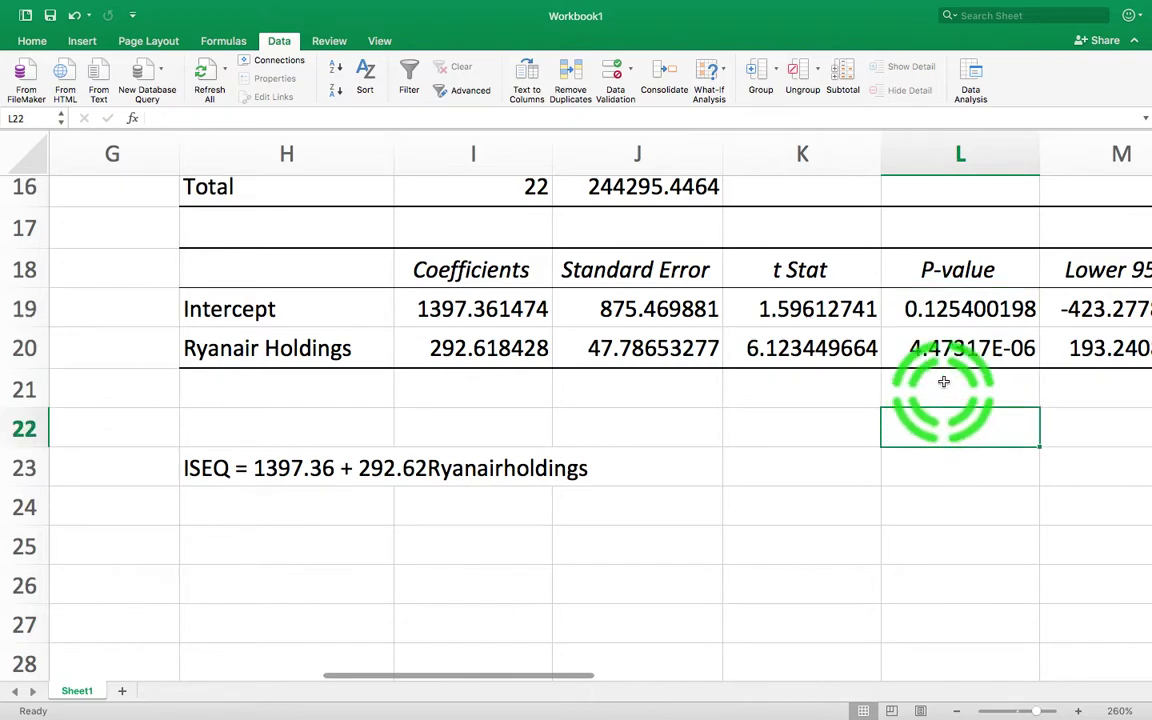
click(953, 310)
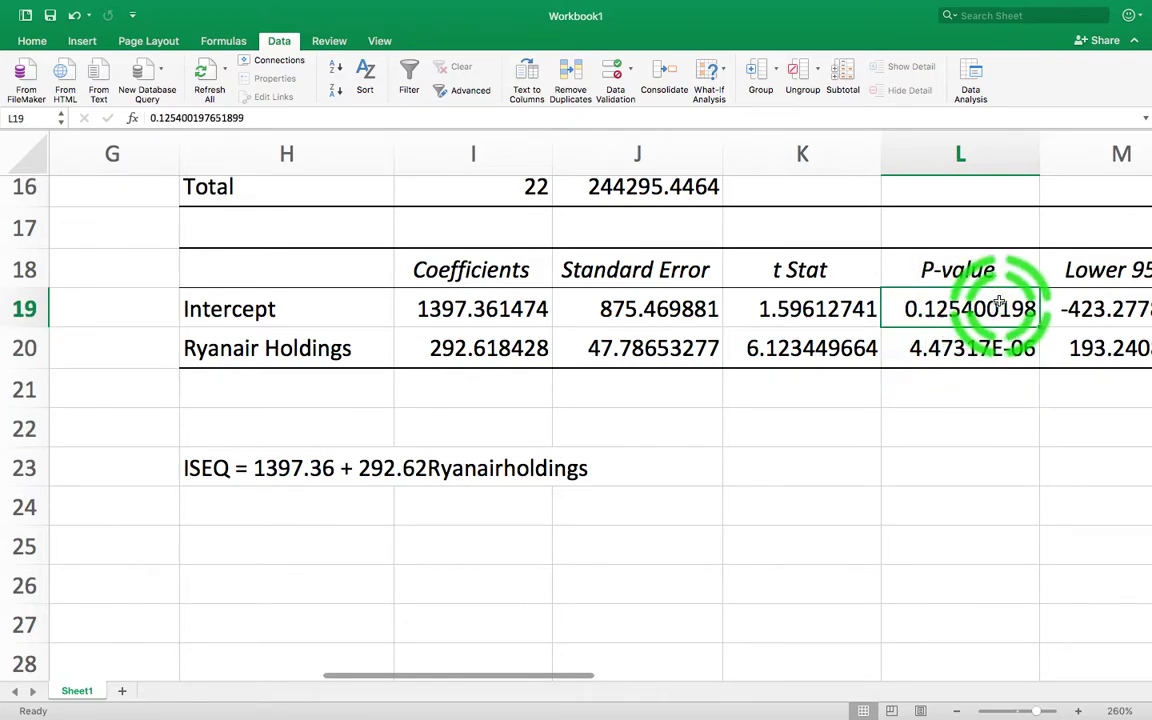
drag(1039, 159, 1083, 158)
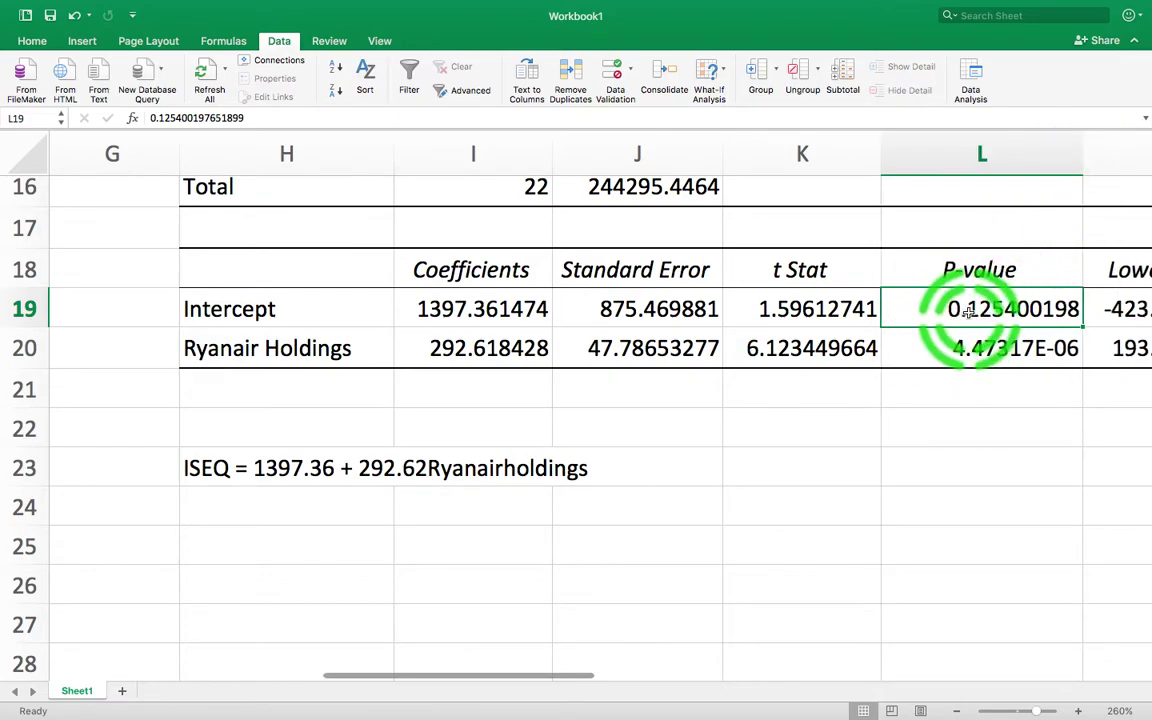
Step: Compare the P-values of Intercept and Ryanair Holdings and check the Intercept's P-value against its coefficient
click(982, 352)
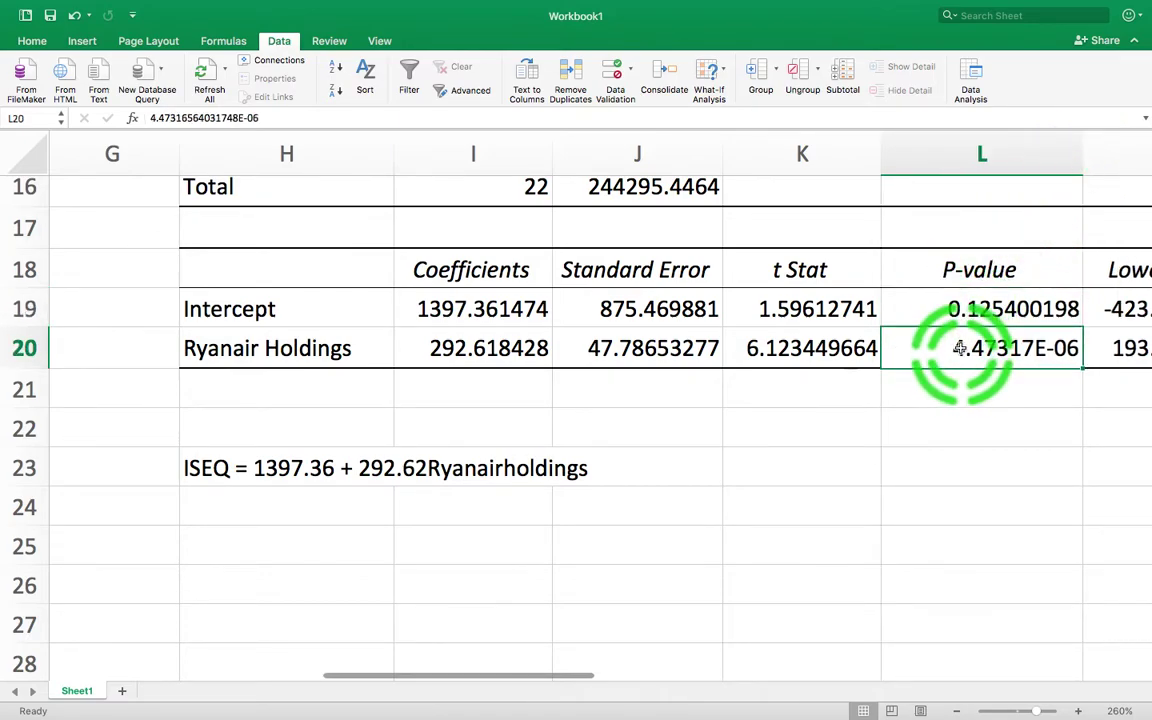
click(954, 309)
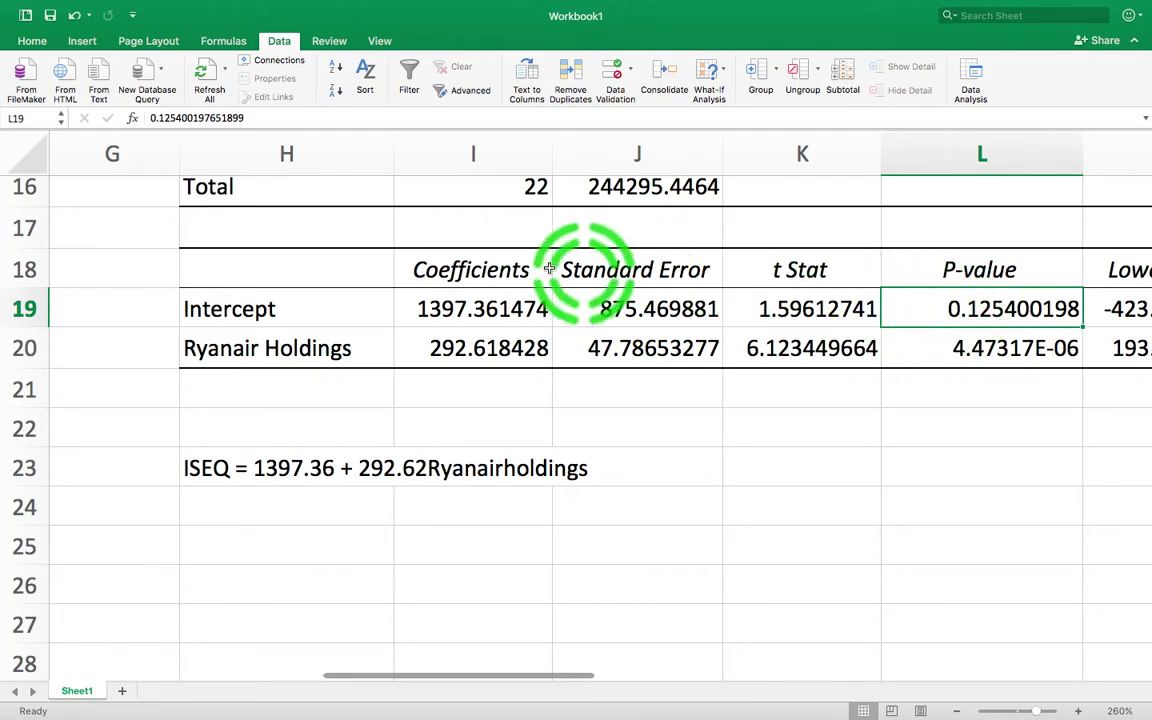
click(481, 314)
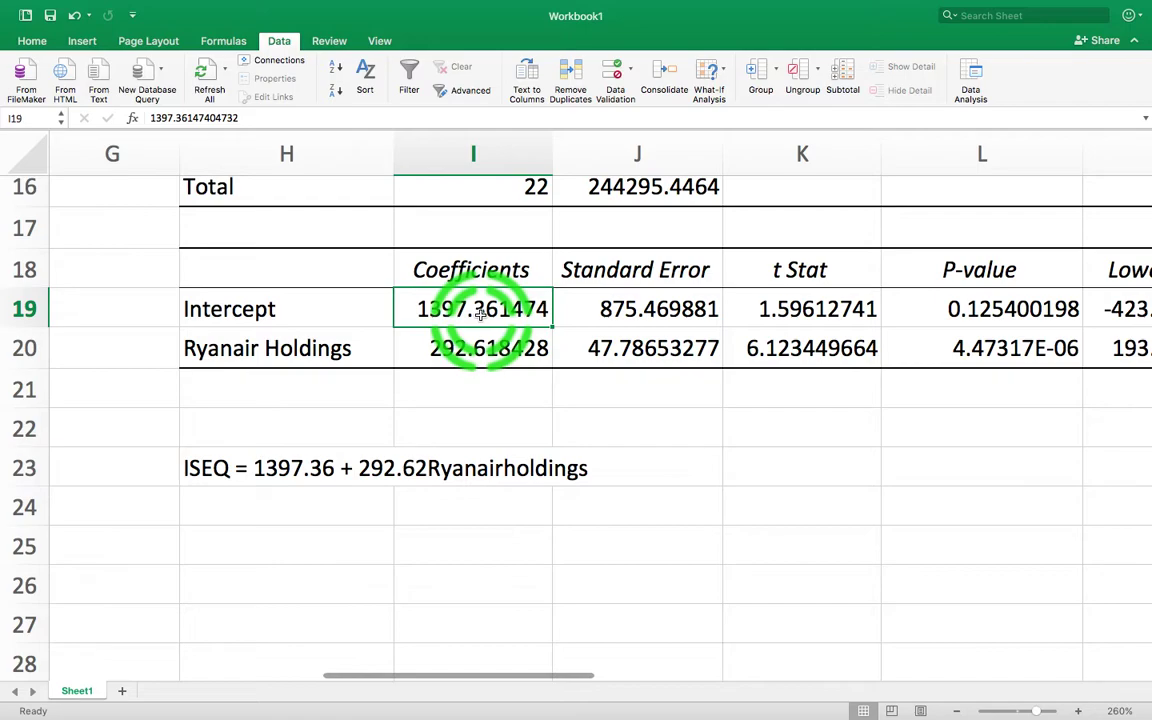
click(938, 304)
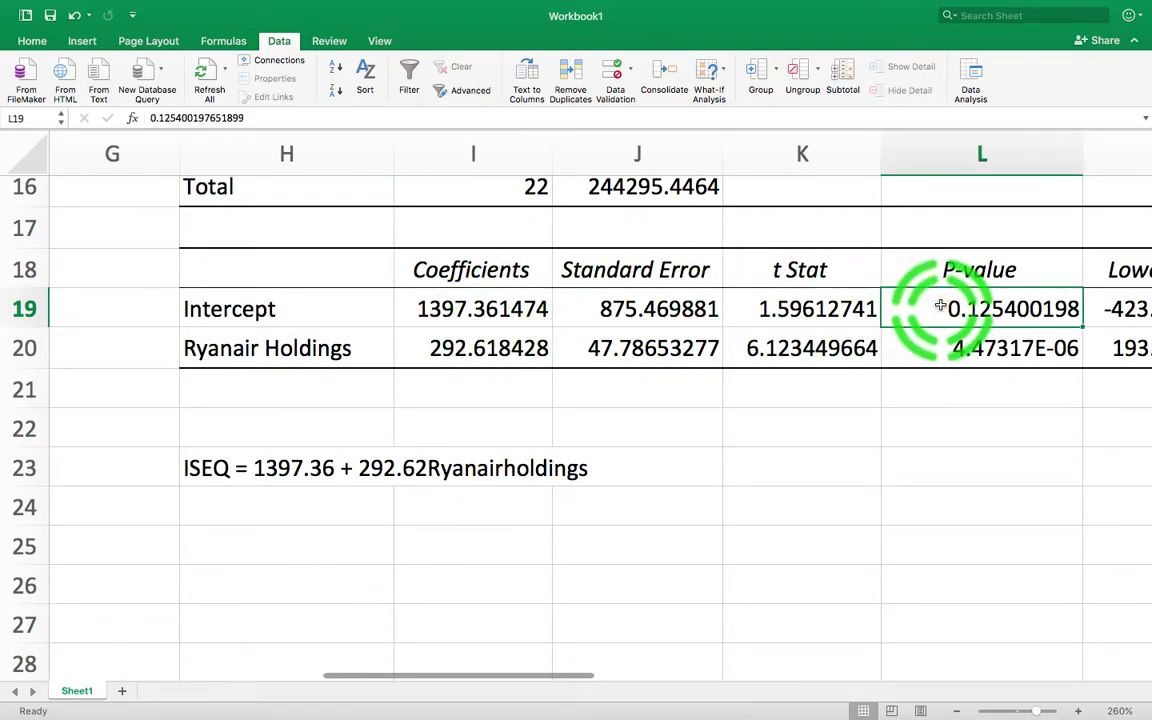
click(478, 311)
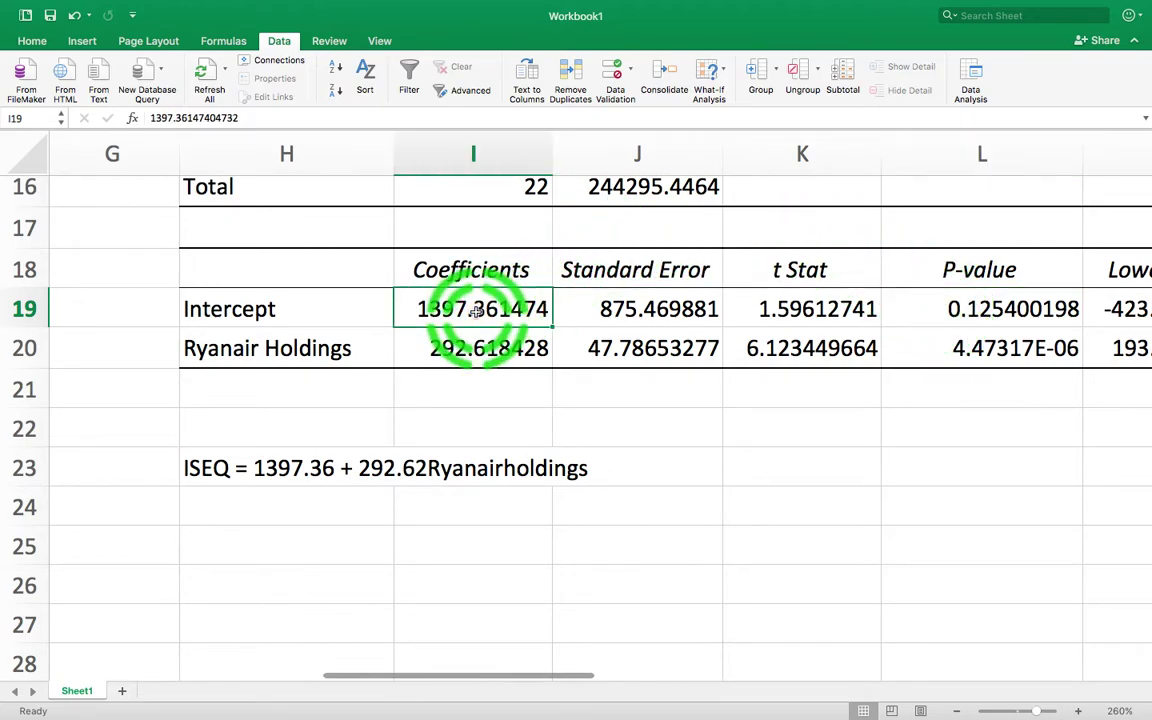
scroll(478, 311, right, 3)
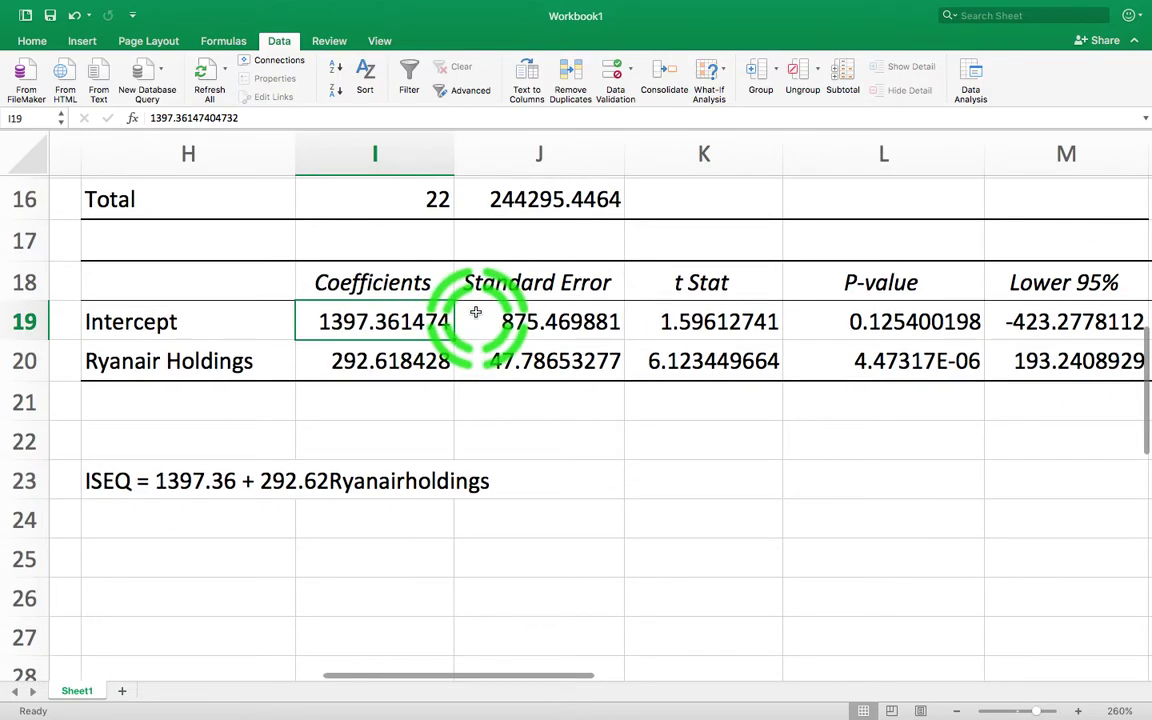
click(886, 306)
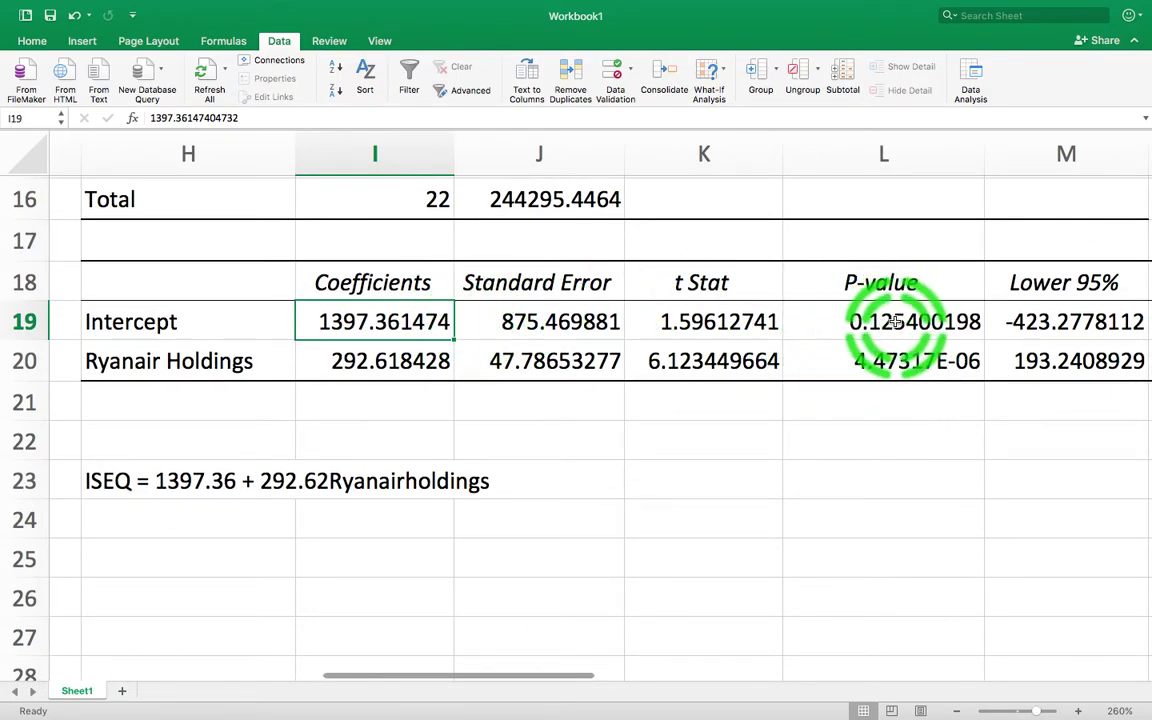
click(856, 321)
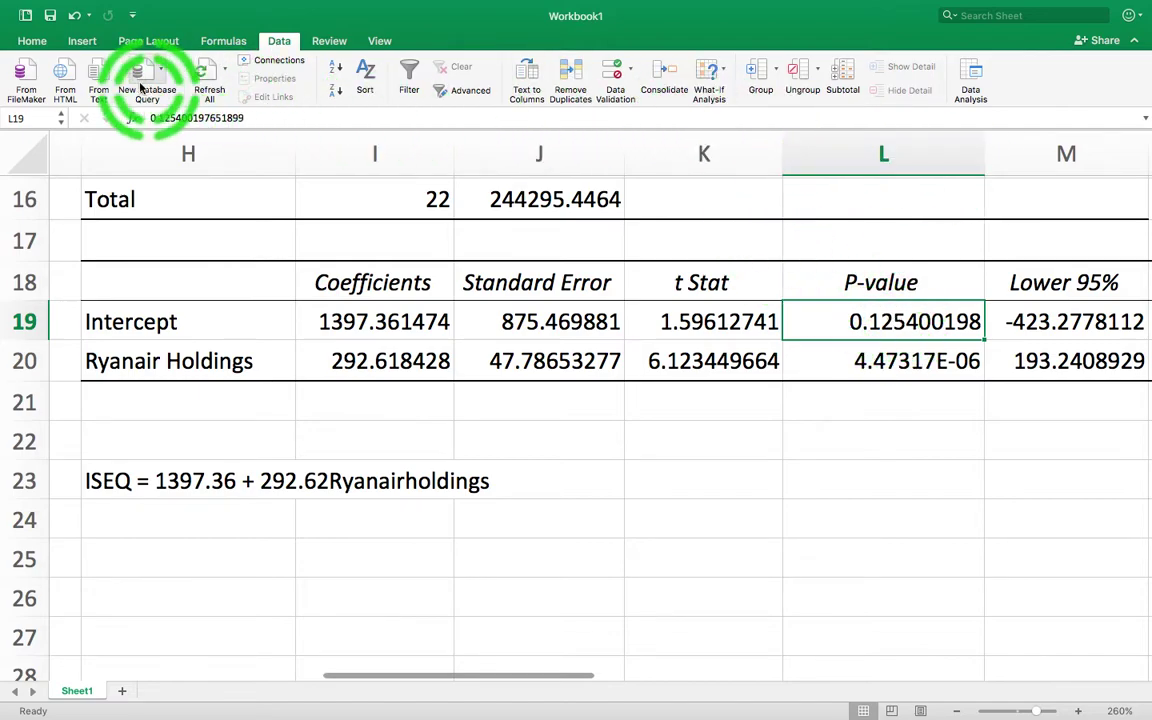
scroll(442, 280, left, 1)
scroll(442, 280, up, 1)
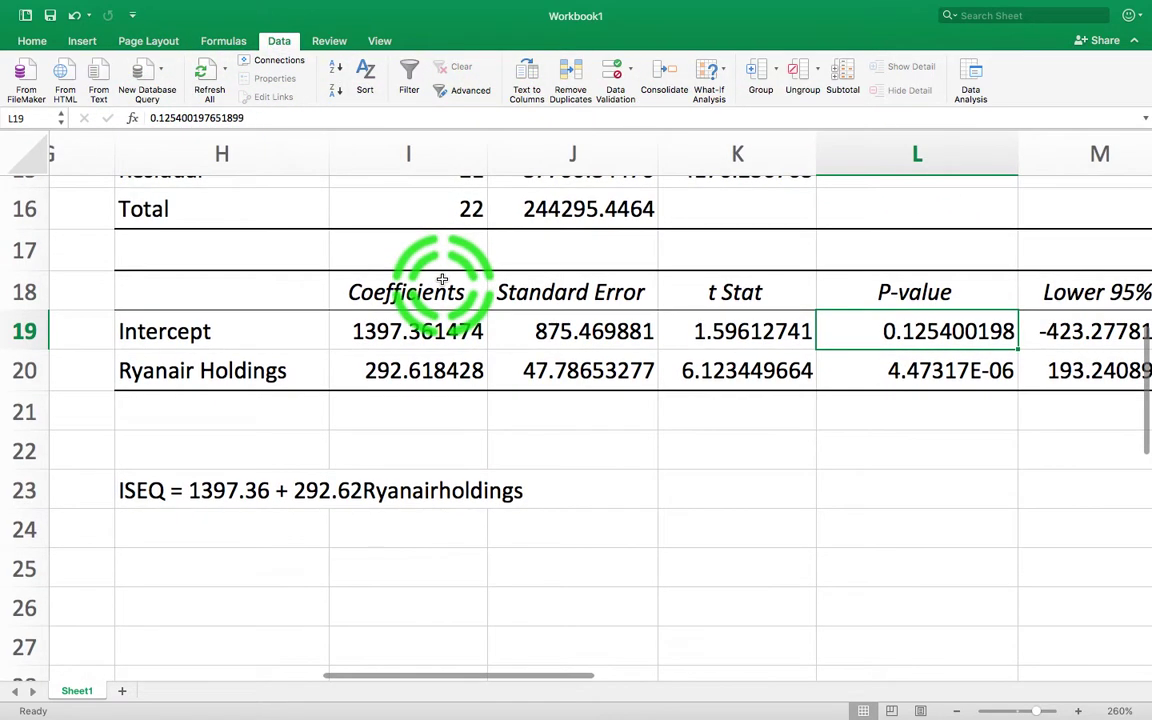
Step: Examine the Ryanair Holdings coefficient in I20 alongside its P-value in L20 and the regression equation in H23
click(204, 369)
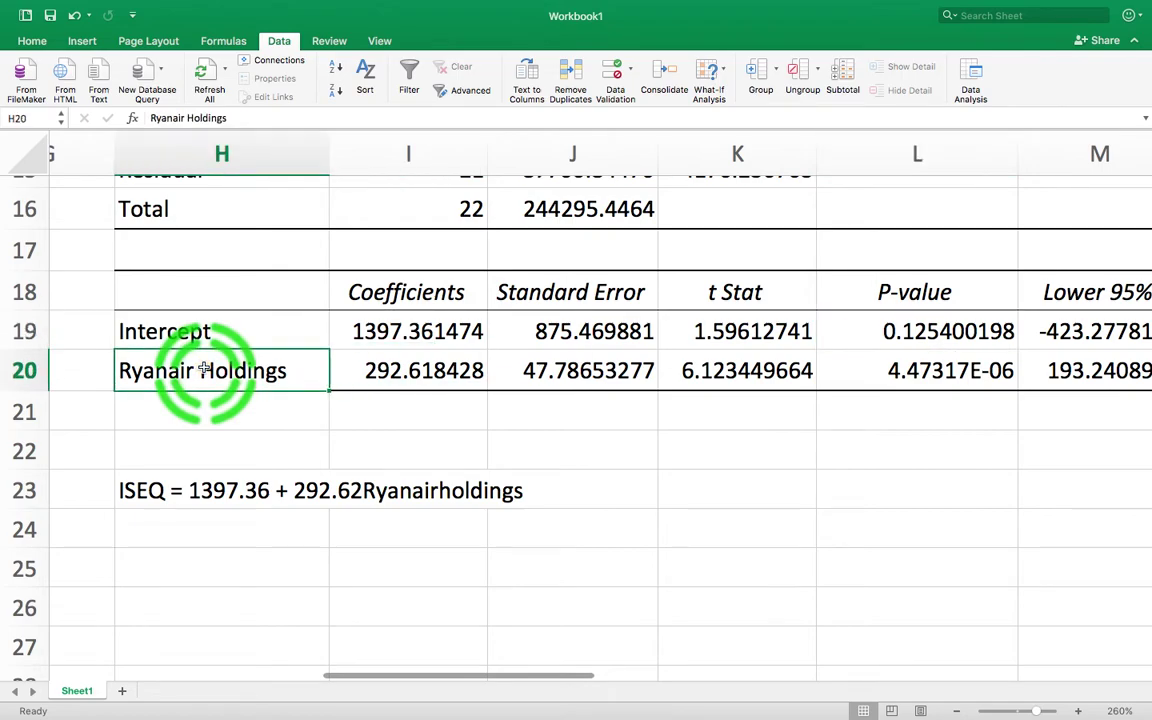
click(366, 378)
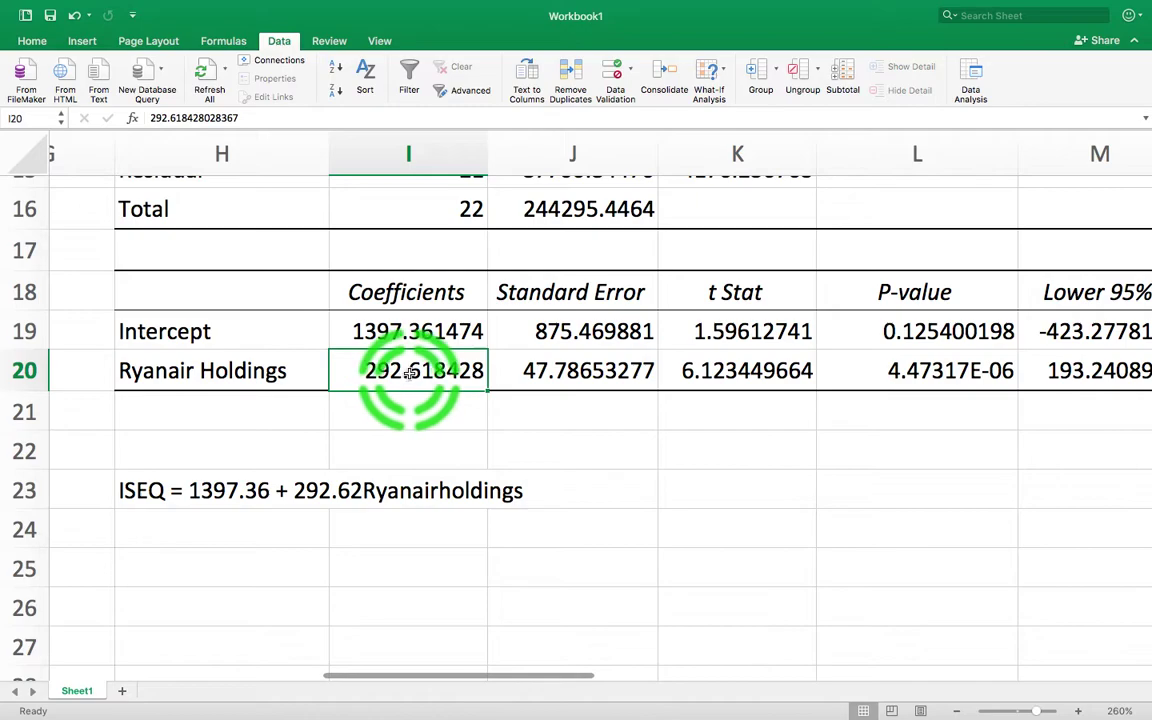
click(898, 365)
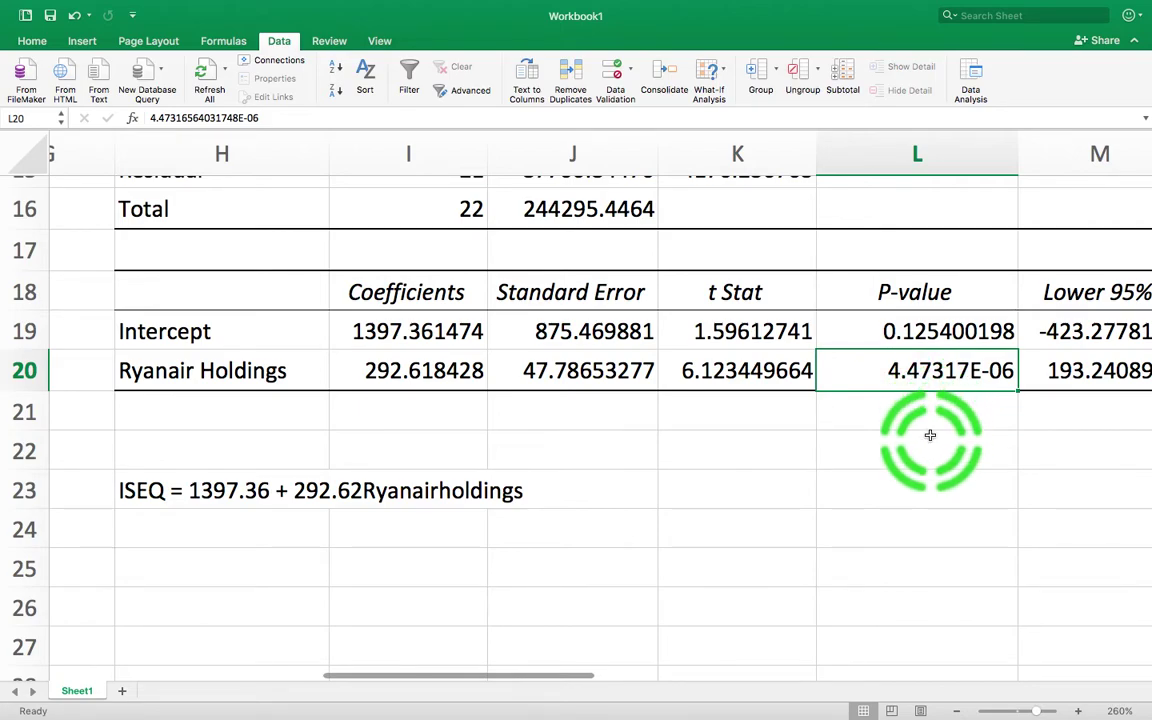
click(406, 371)
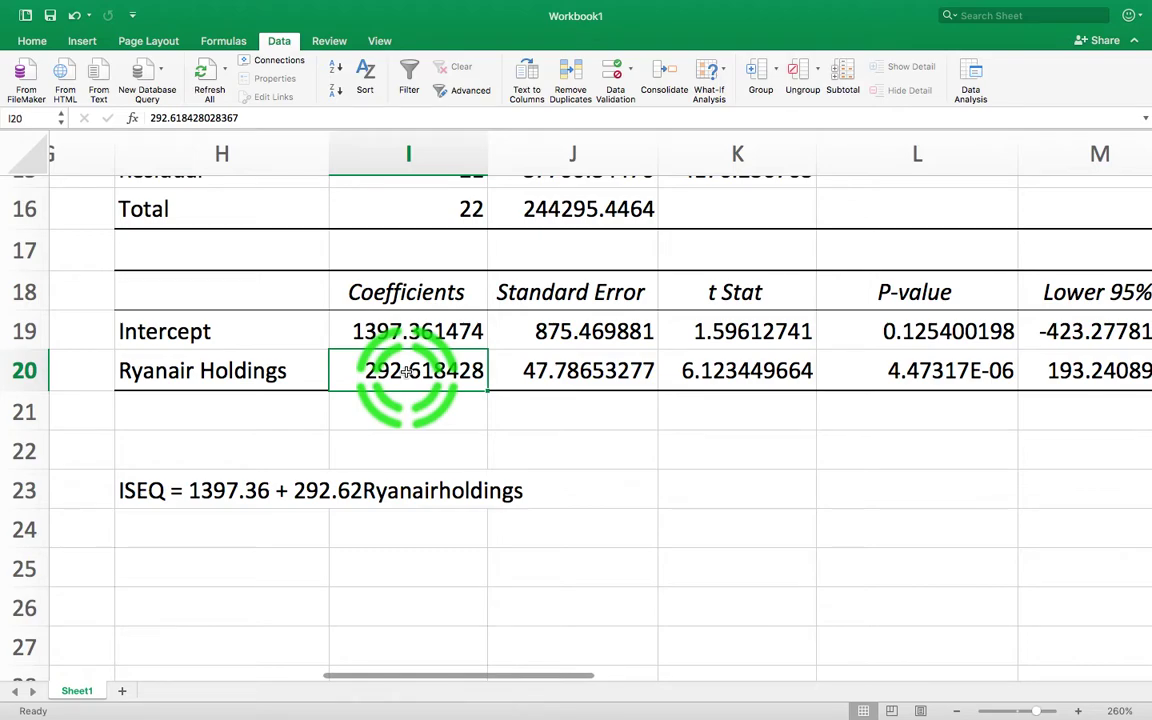
click(170, 492)
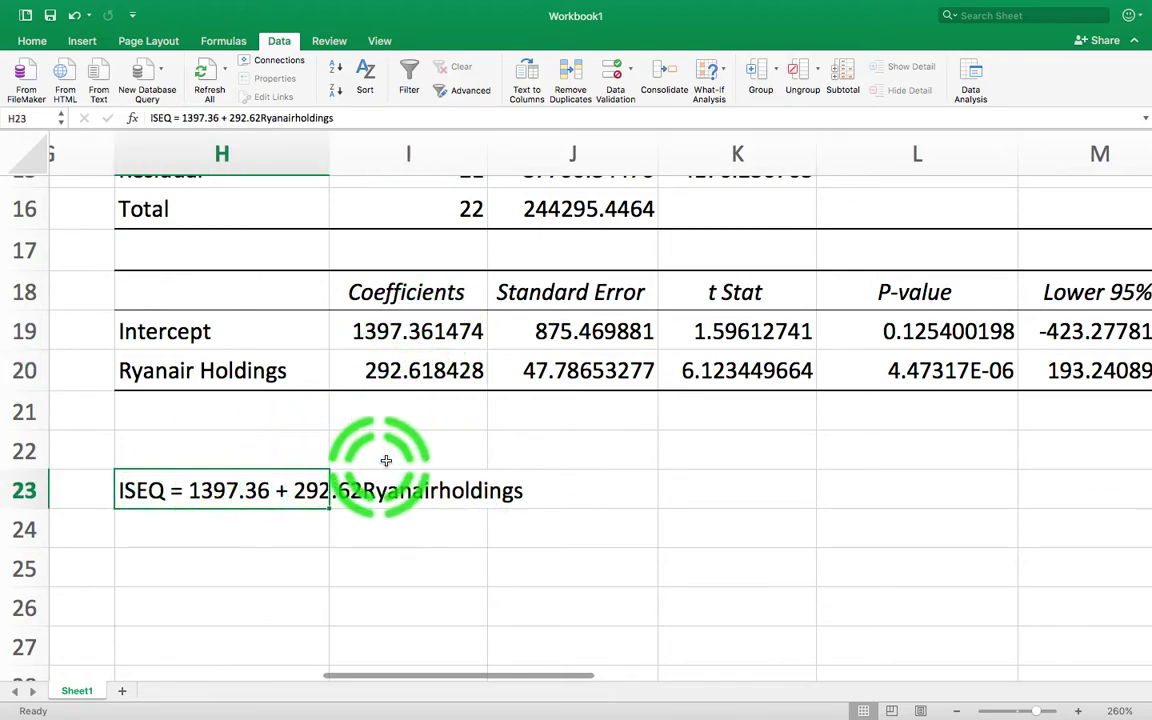
Step: Compare the ANOVA table's Significance F in M14 with the Ryanair Holdings P-value in L20
scroll(381, 460, up, 5)
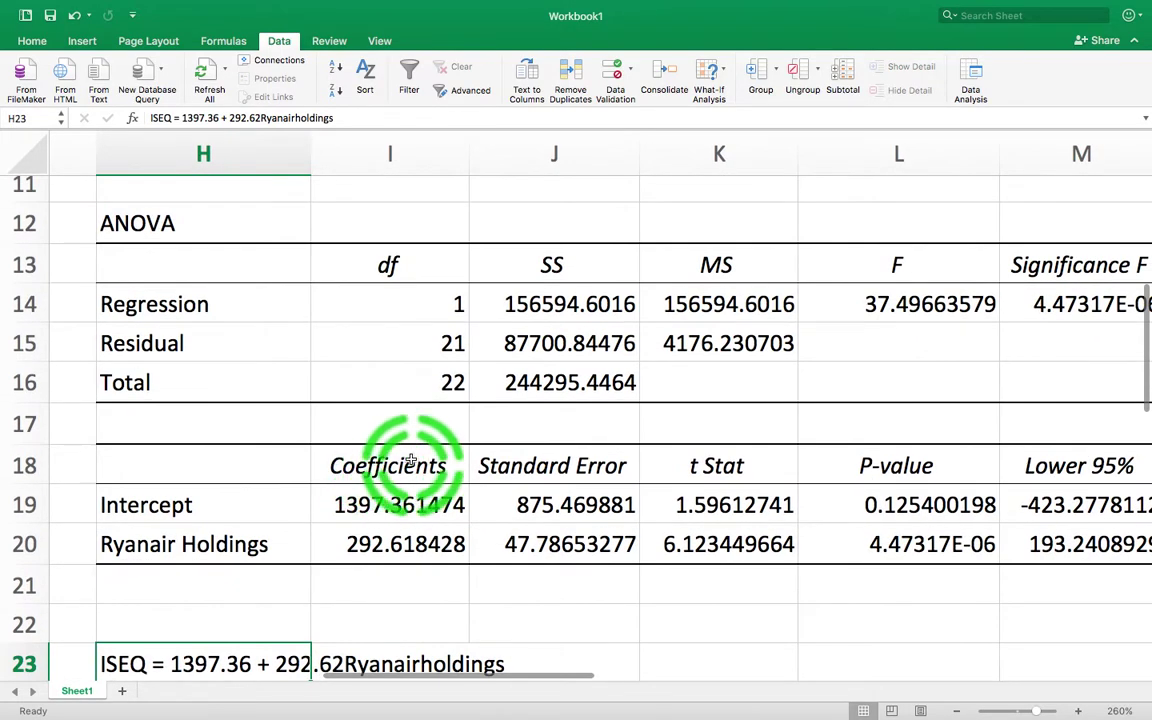
scroll(410, 460, down, 3)
scroll(410, 460, up, 2)
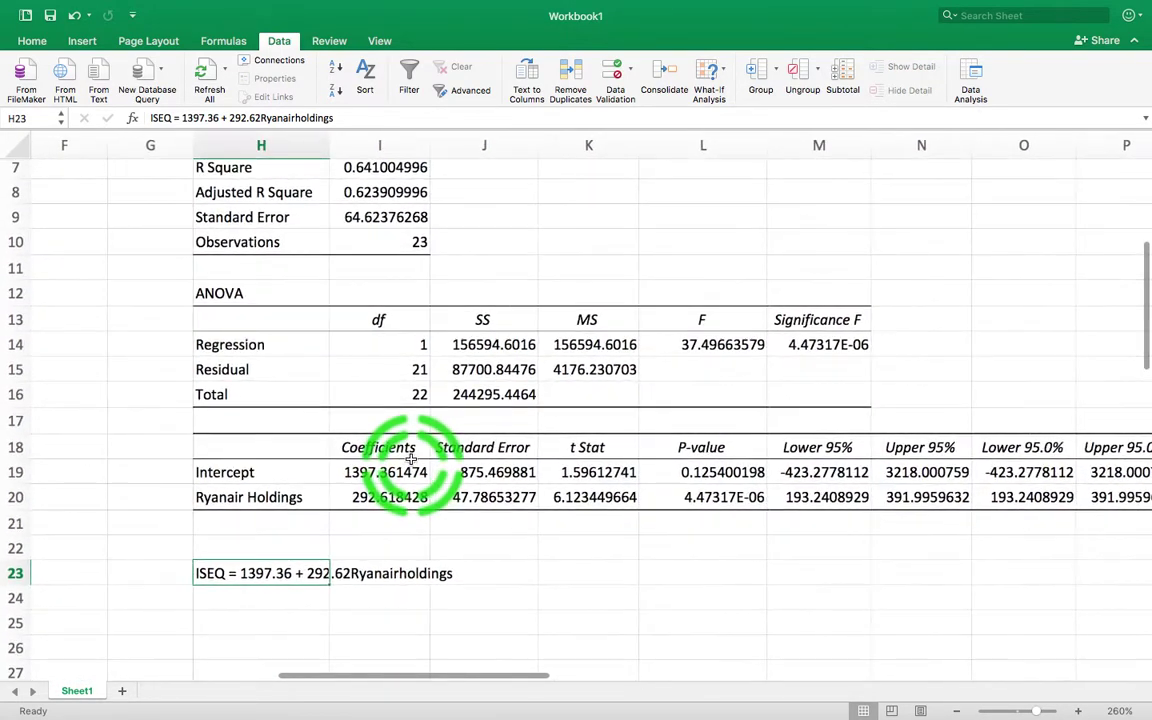
scroll(410, 460, down, 1)
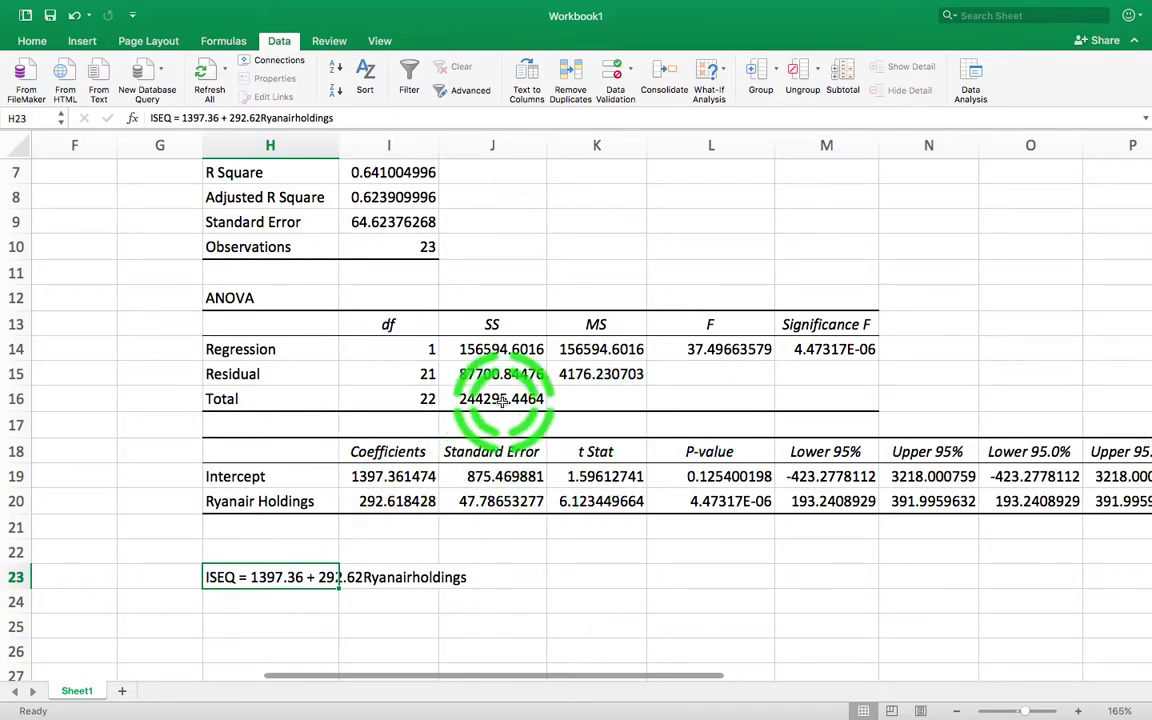
click(832, 351)
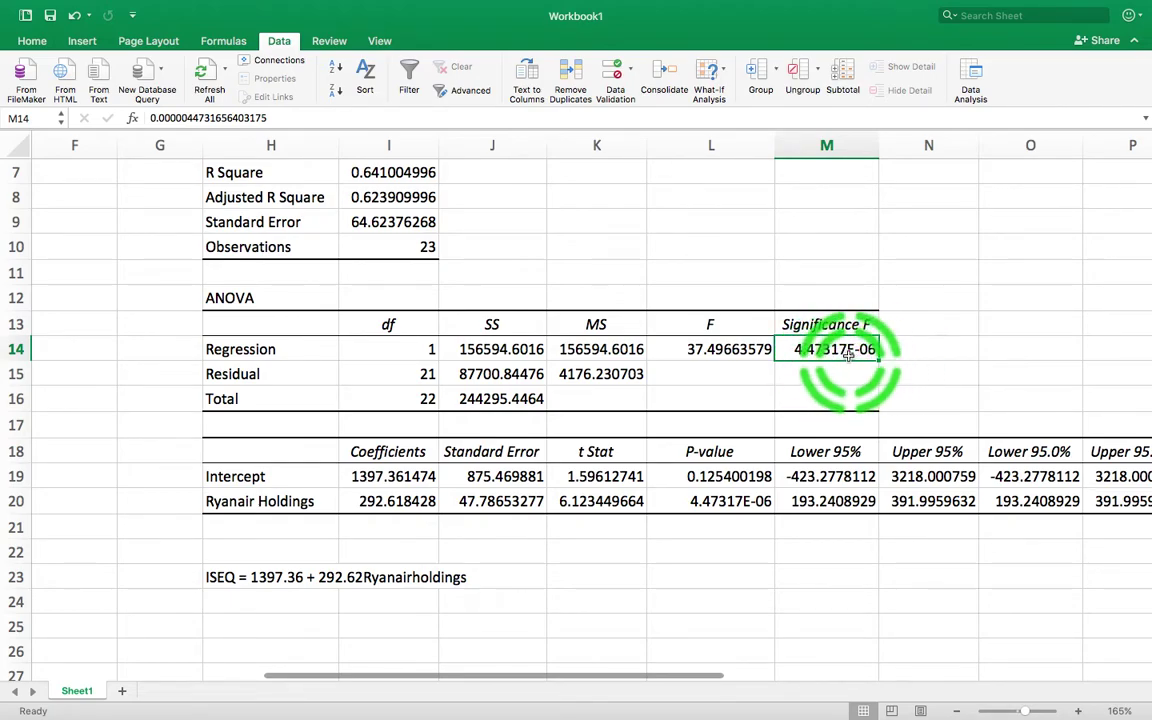
click(729, 505)
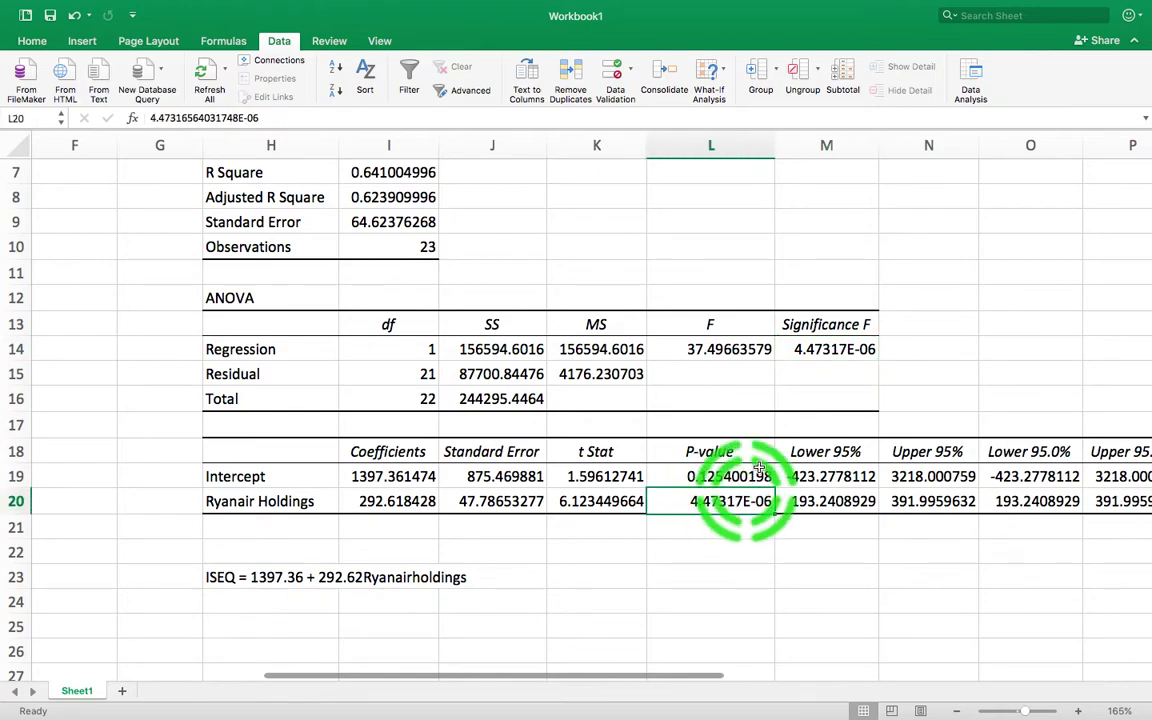
click(836, 352)
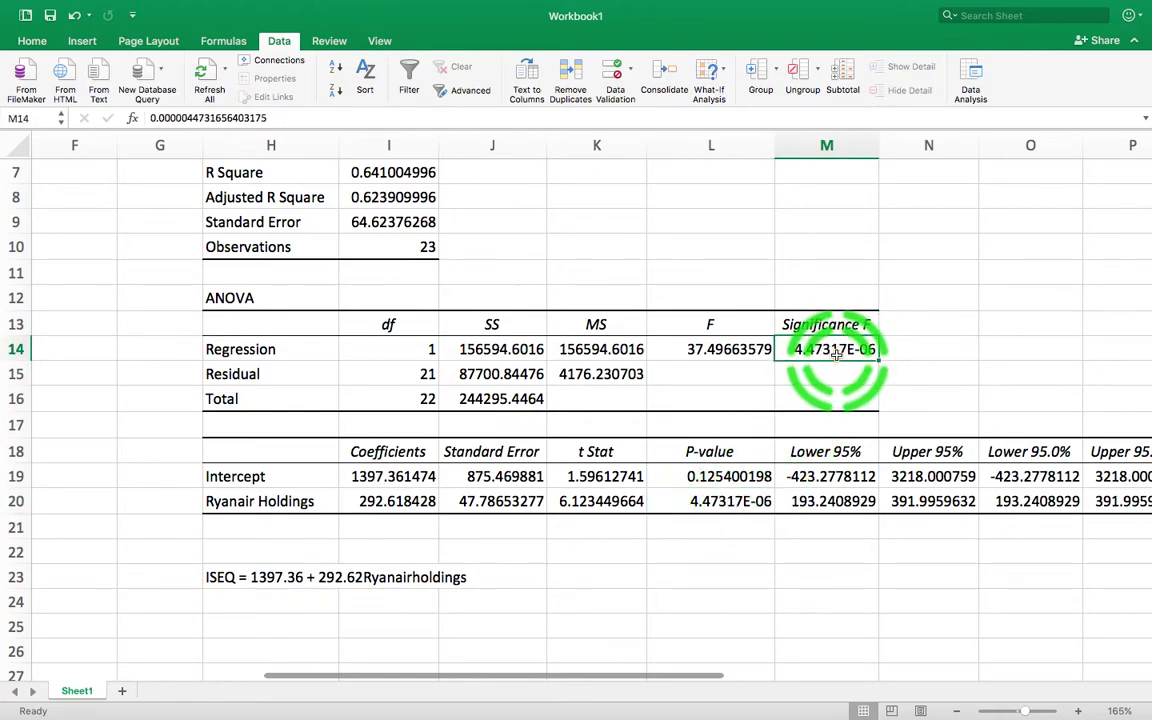
click(735, 501)
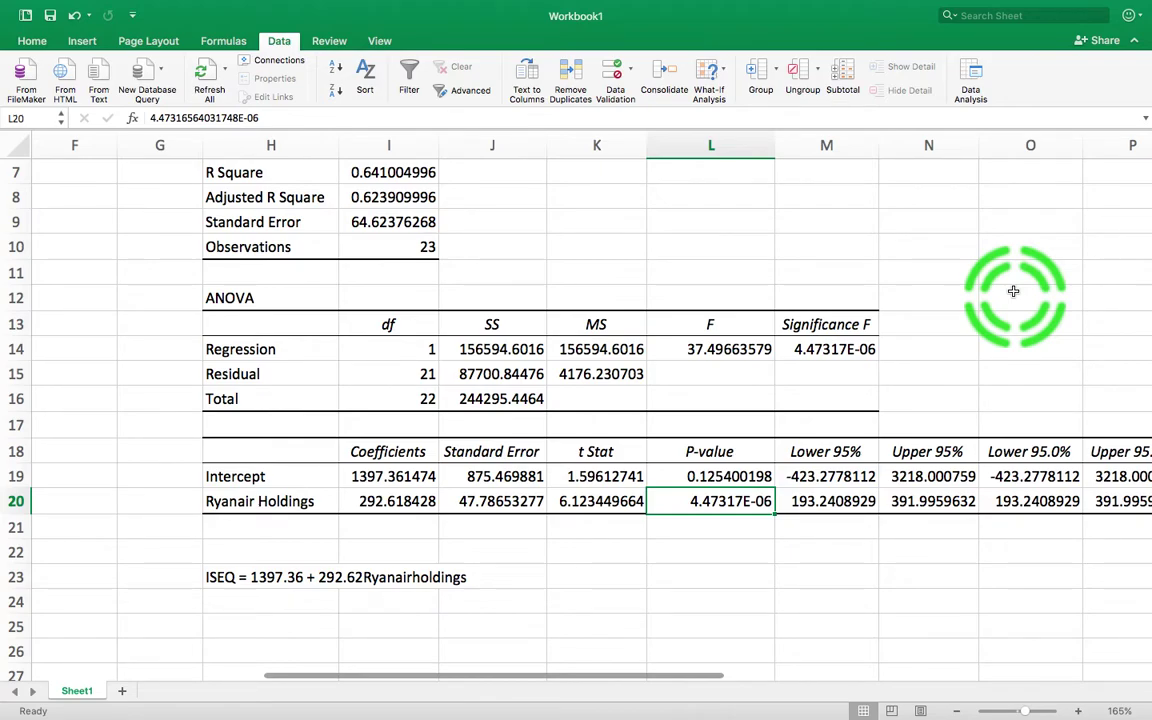
Step: Review the original Ryanair Holdings data in column D and the ISEQ OVERALL data in column E
scroll(1013, 291, up, 5)
scroll(1013, 291, left, 2)
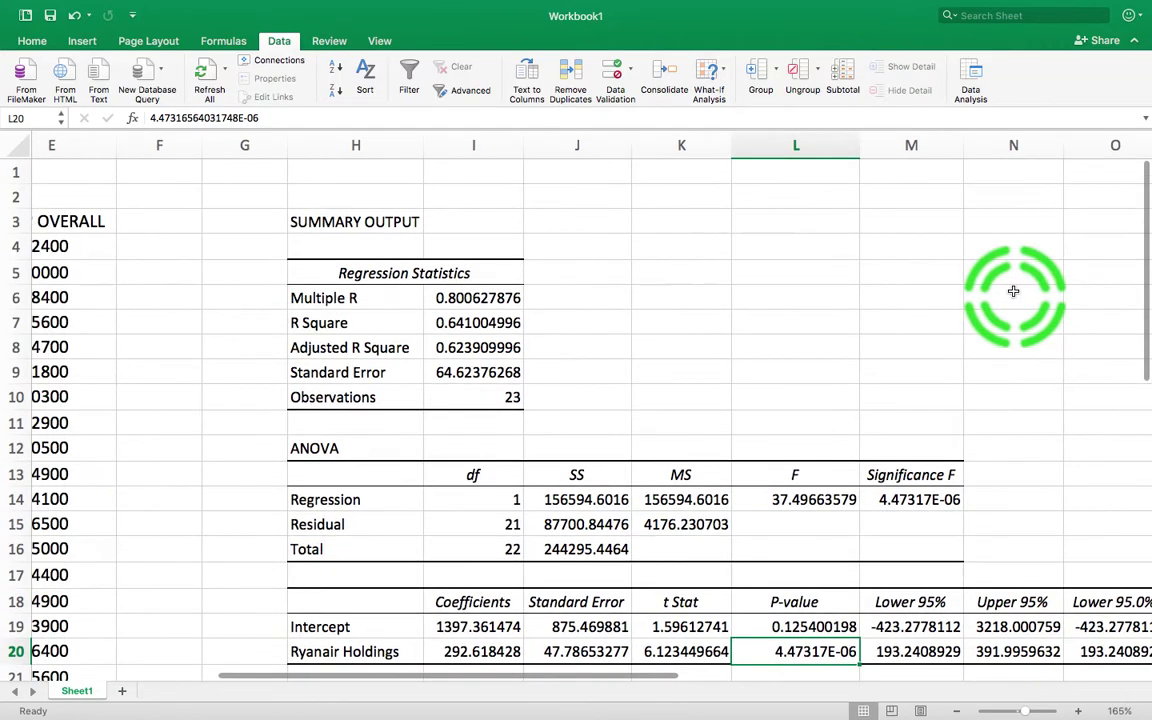
scroll(1013, 291, left, 4)
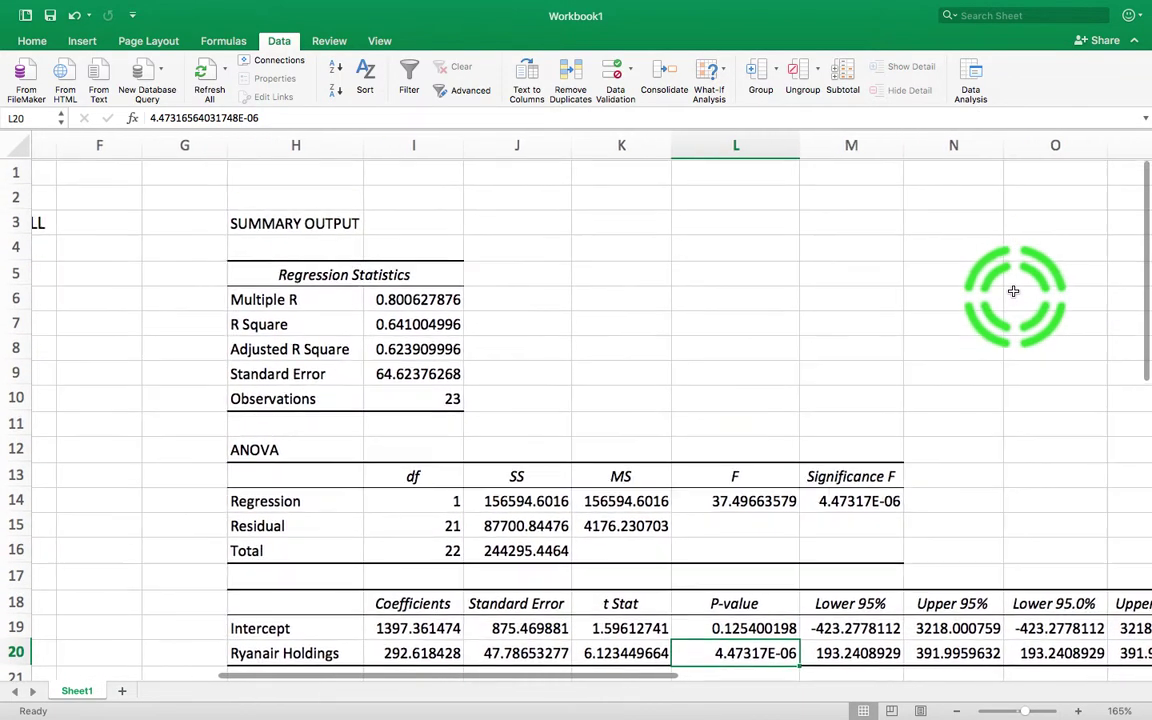
scroll(1013, 291, left, 1)
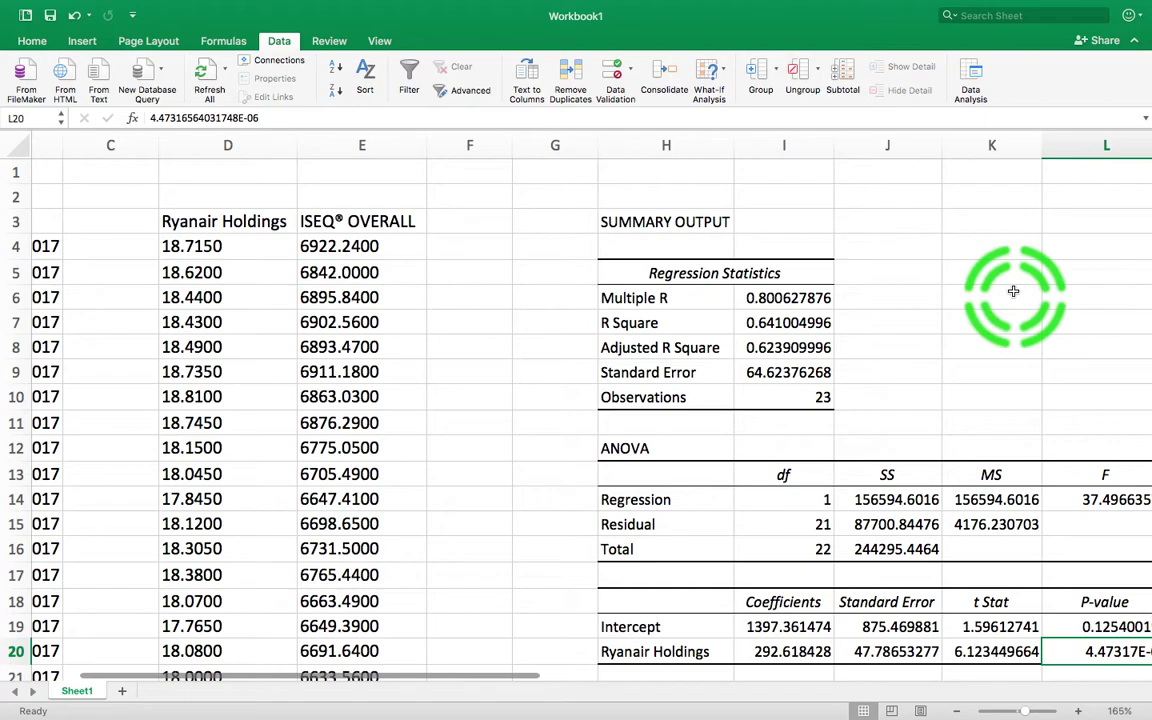
click(240, 146)
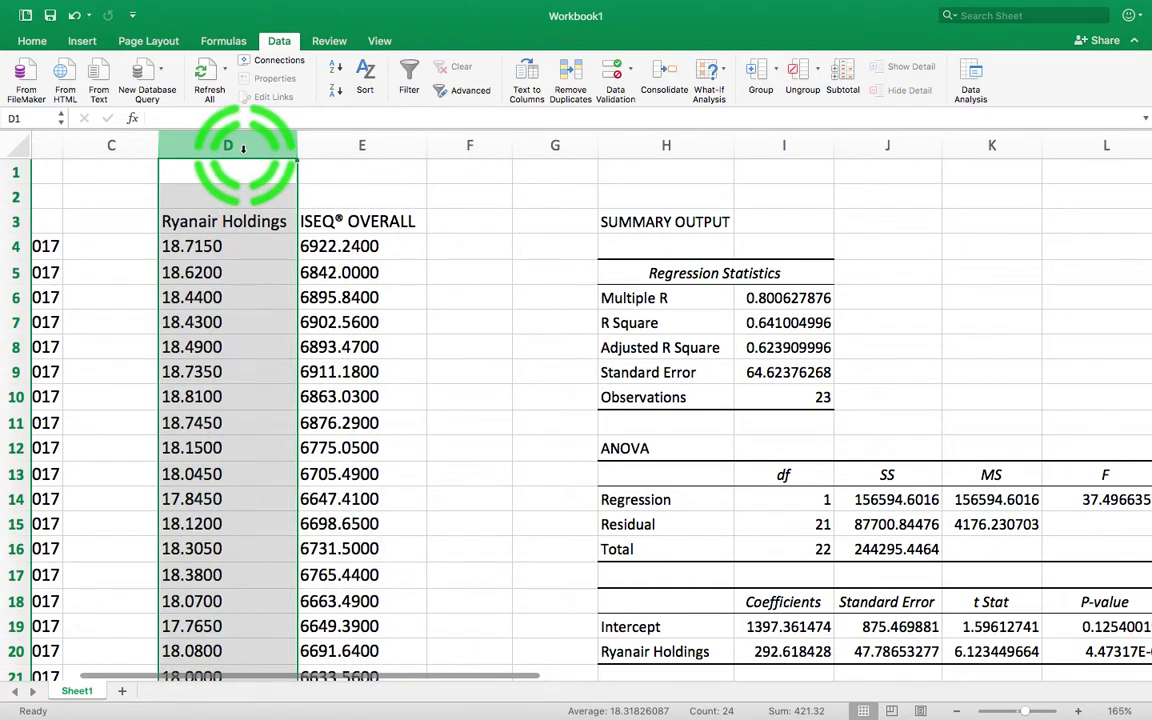
click(364, 145)
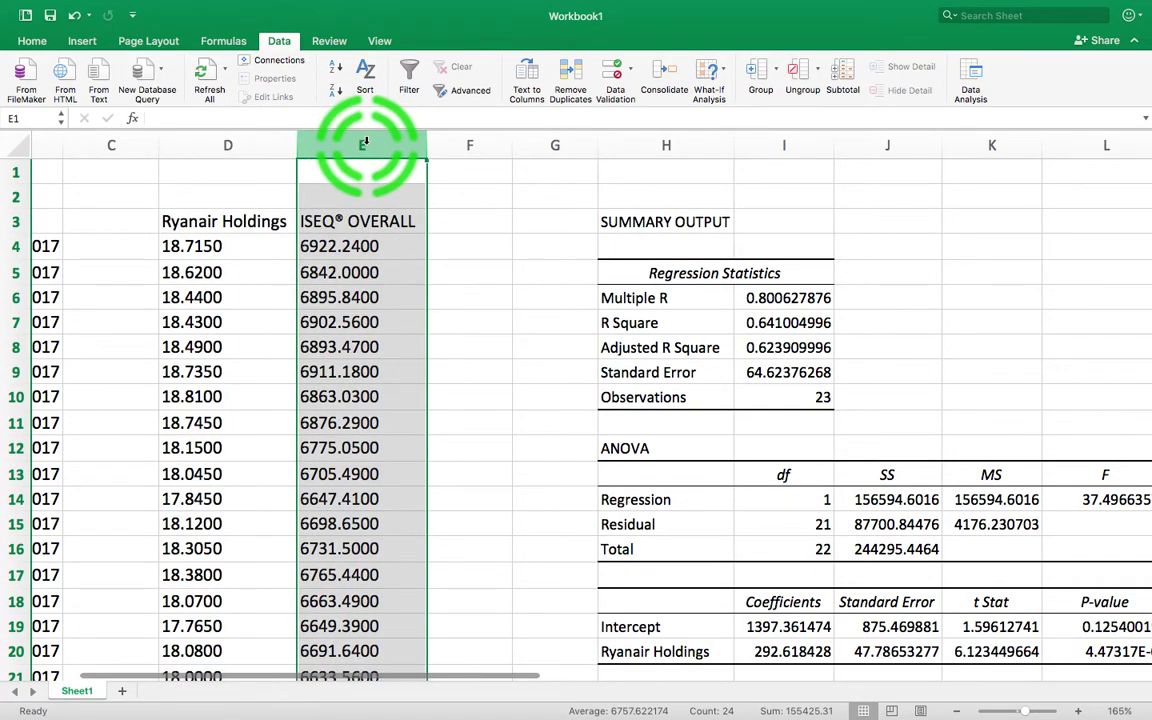
Step: Review the regression equation in H23 below the coefficients table, finishing with empty cell I25 selected
scroll(689, 391, down, 5)
scroll(689, 391, right, 3)
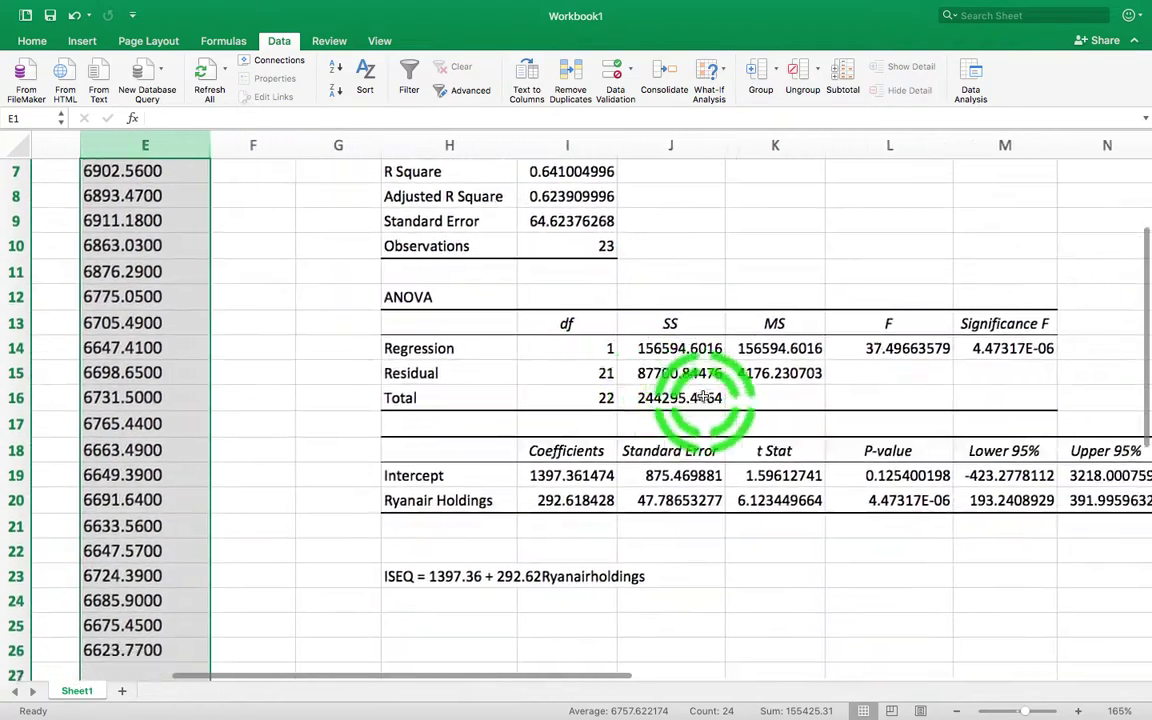
drag(490, 422, 493, 446)
click(375, 530)
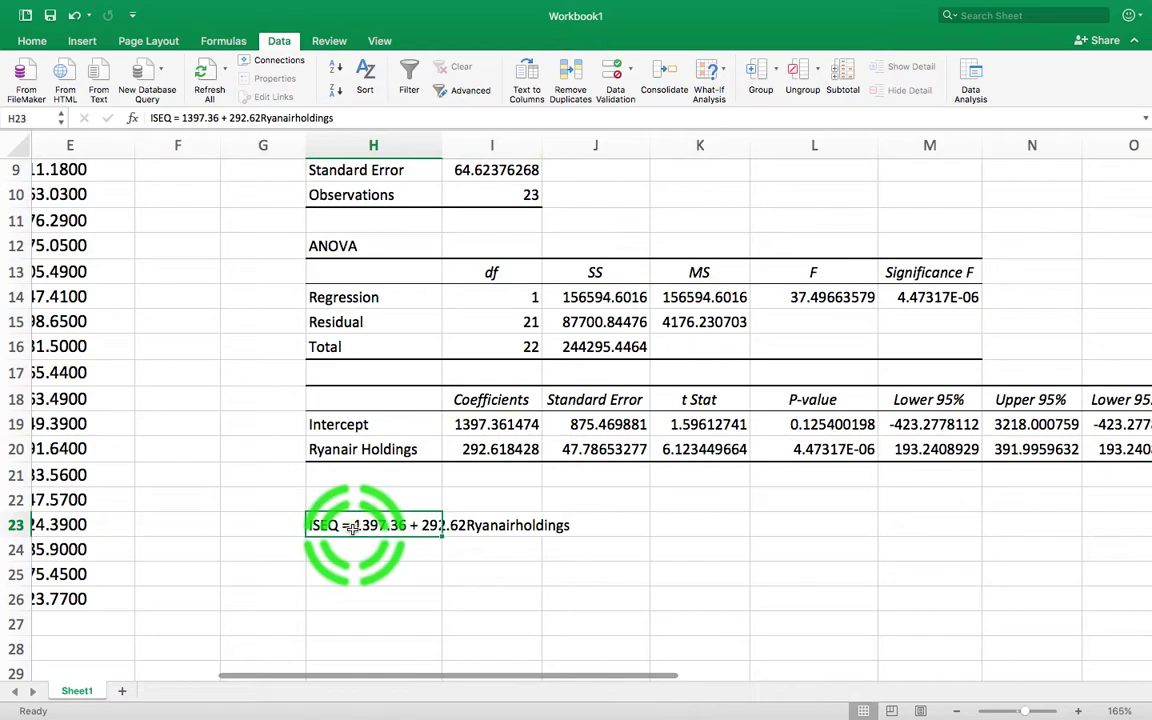
click(448, 574)
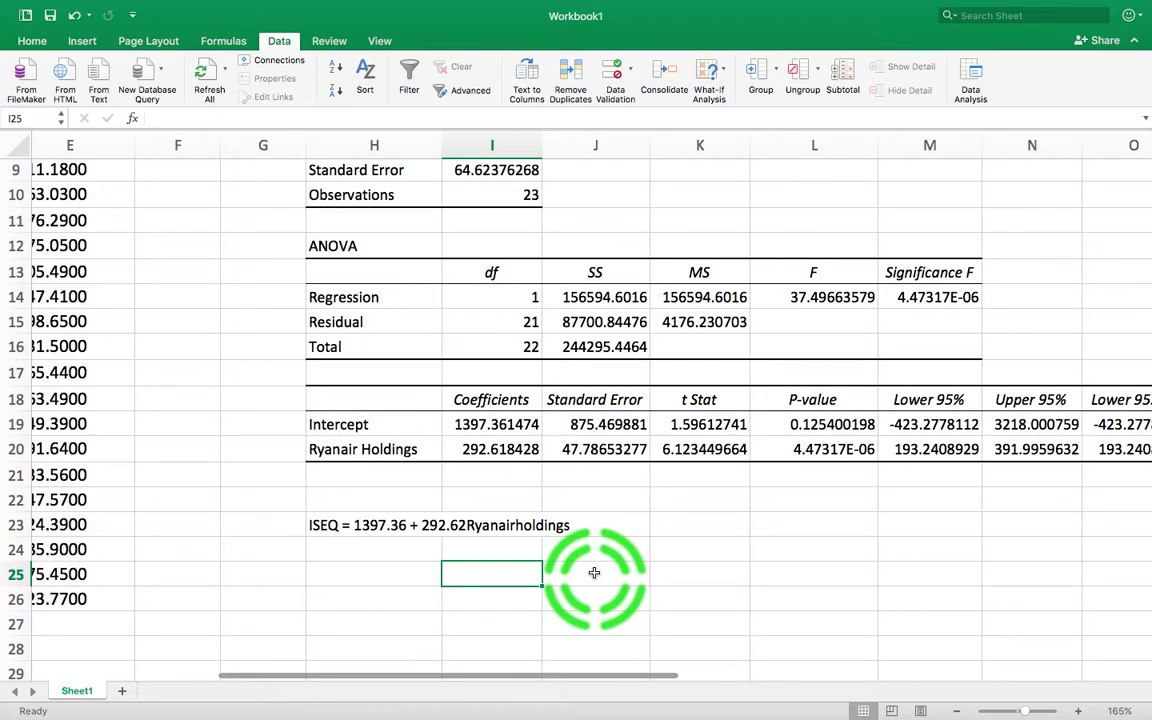
mouse_move(850, 702)
drag(895, 703, 910, 527)
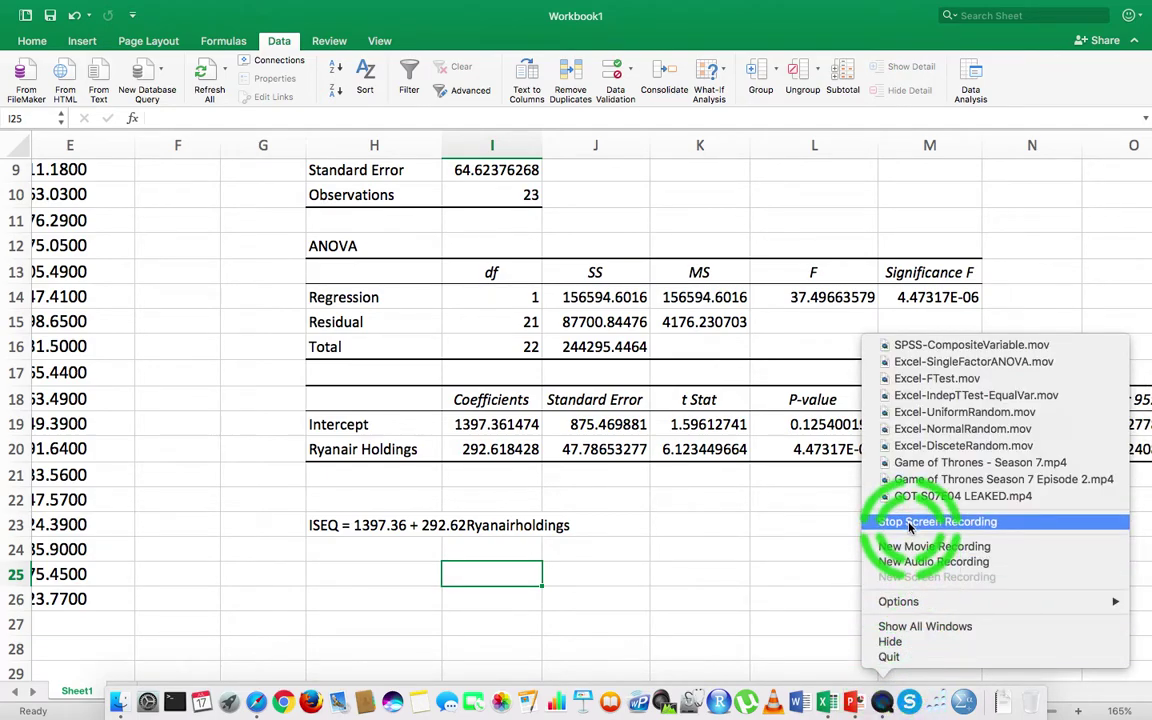